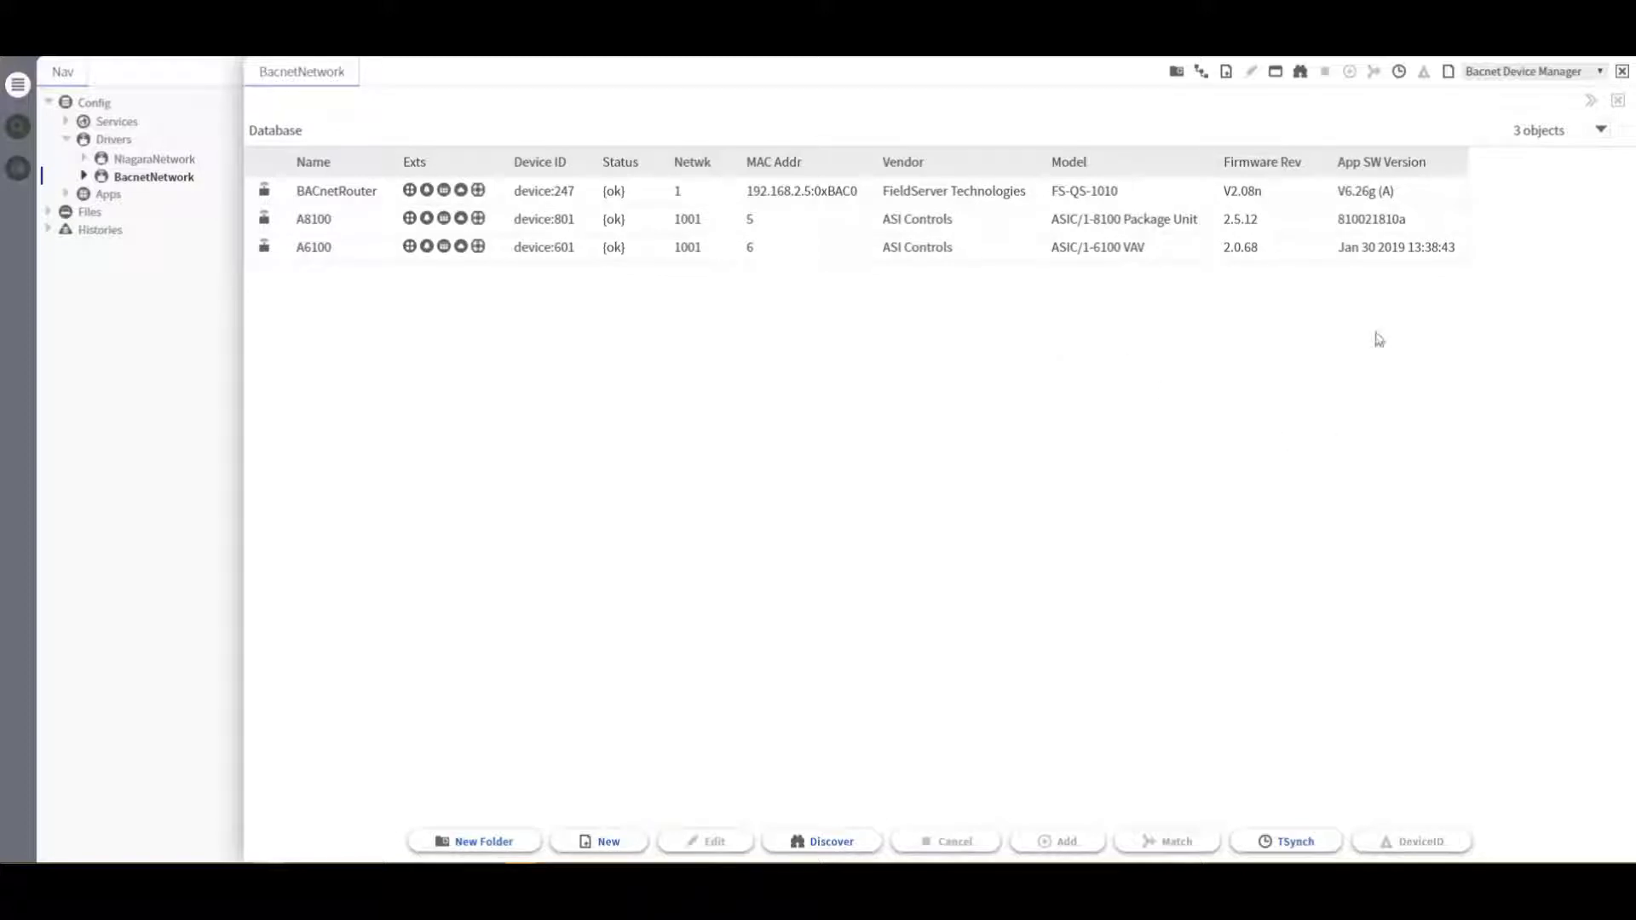
# Show the BacnetNetwork in the Asi IntelliTASC Manager view and select the A6100 device.
pyautogui.click(1543, 75)
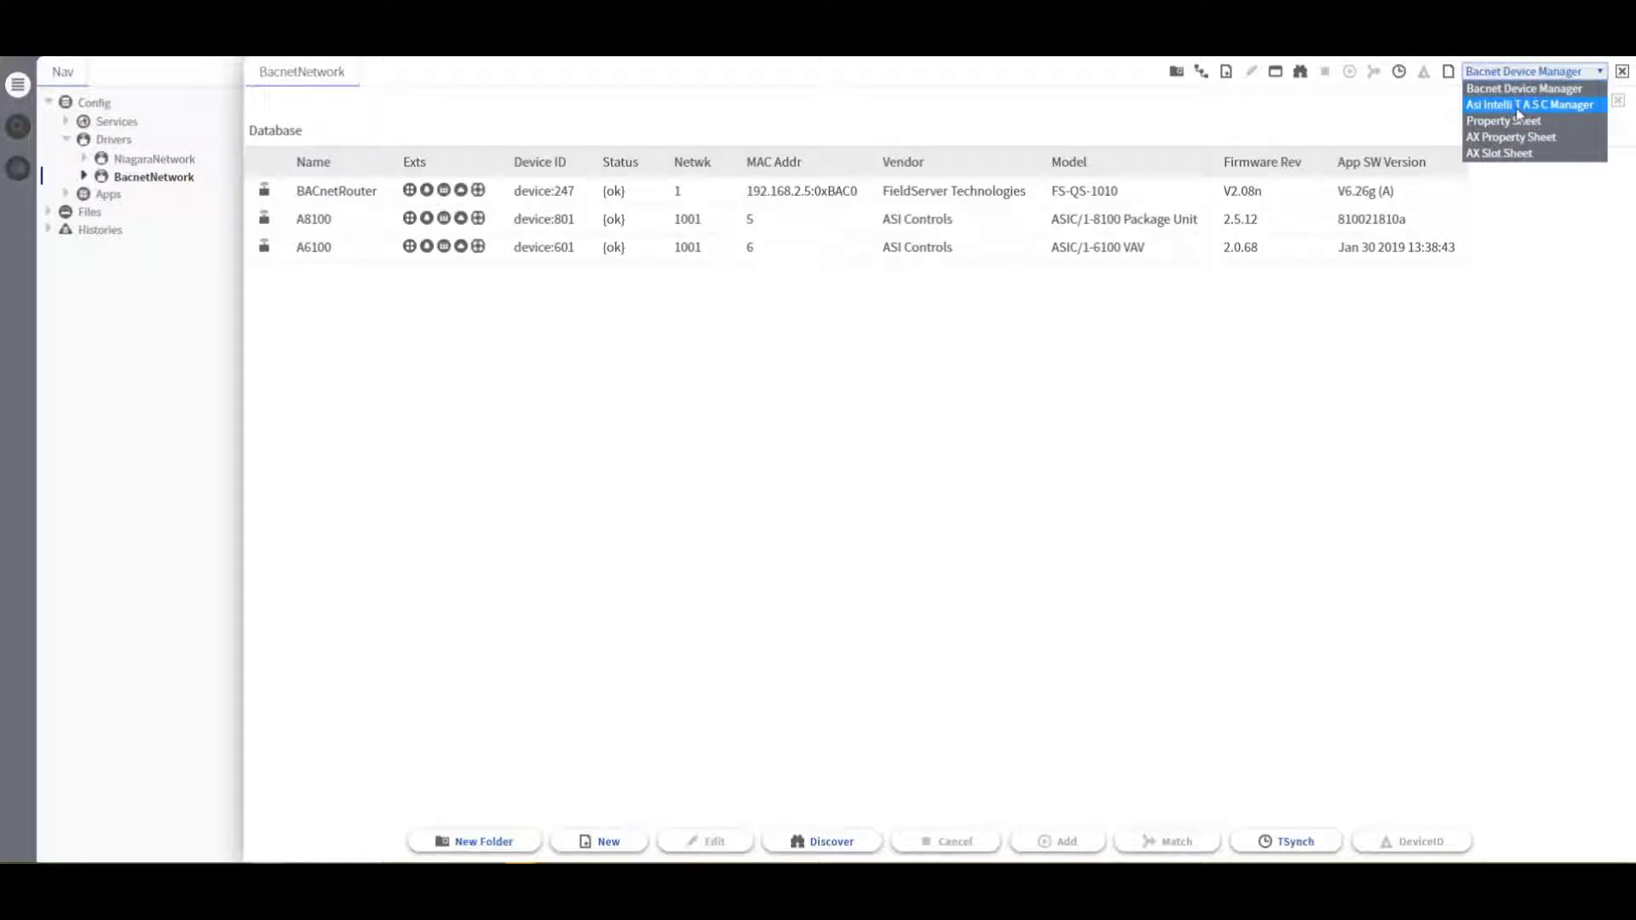
pyautogui.click(1518, 109)
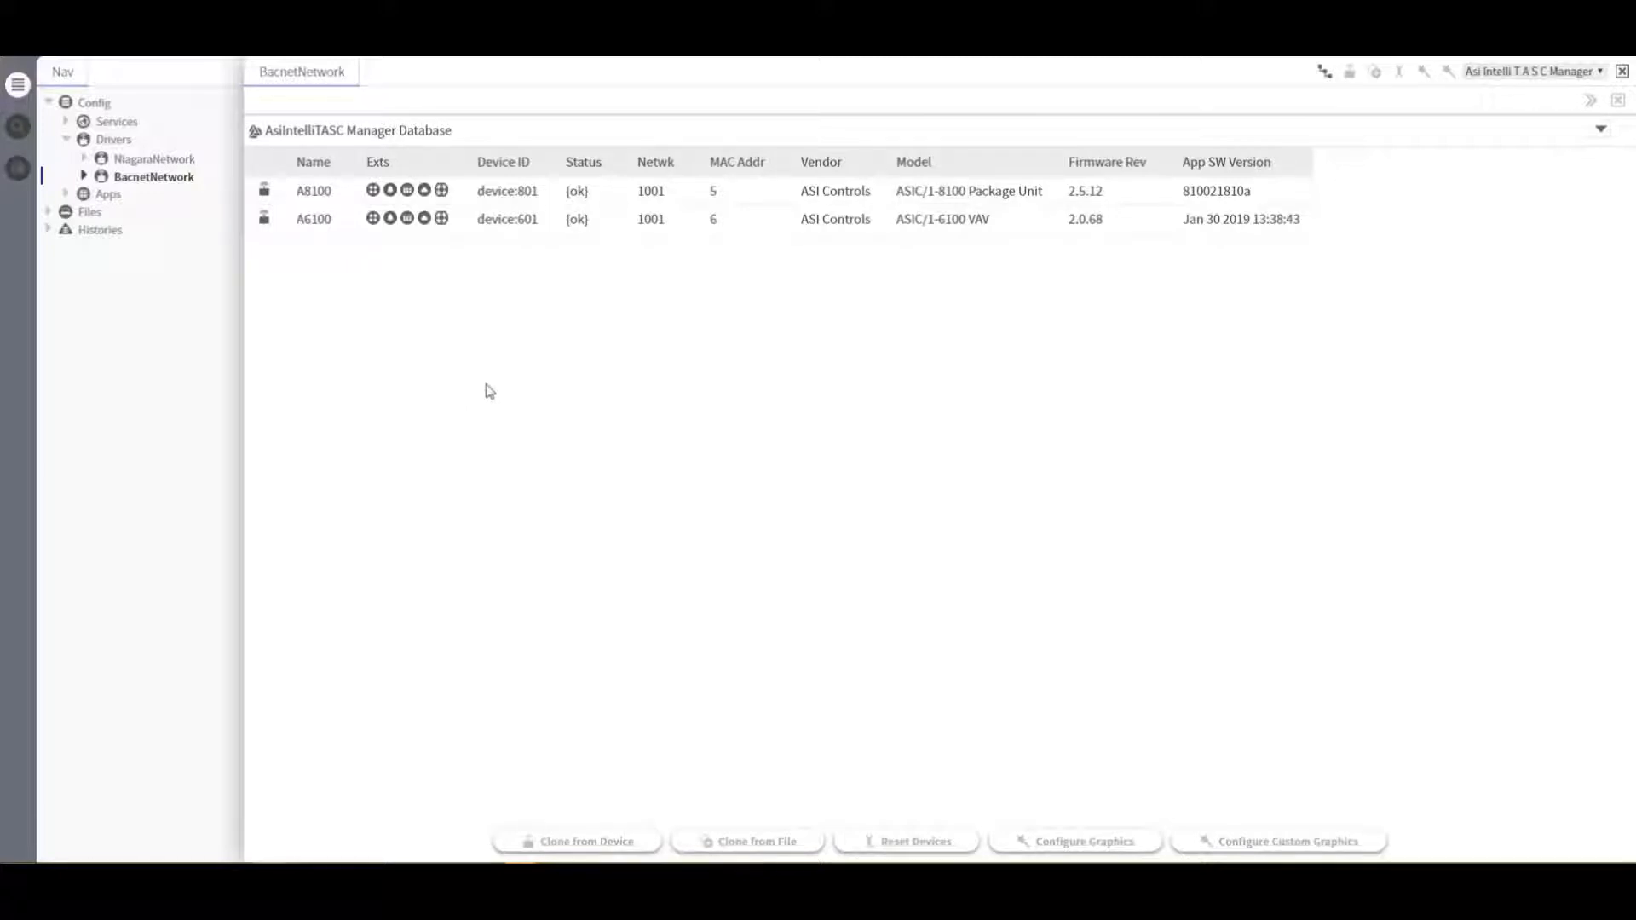
pyautogui.click(759, 220)
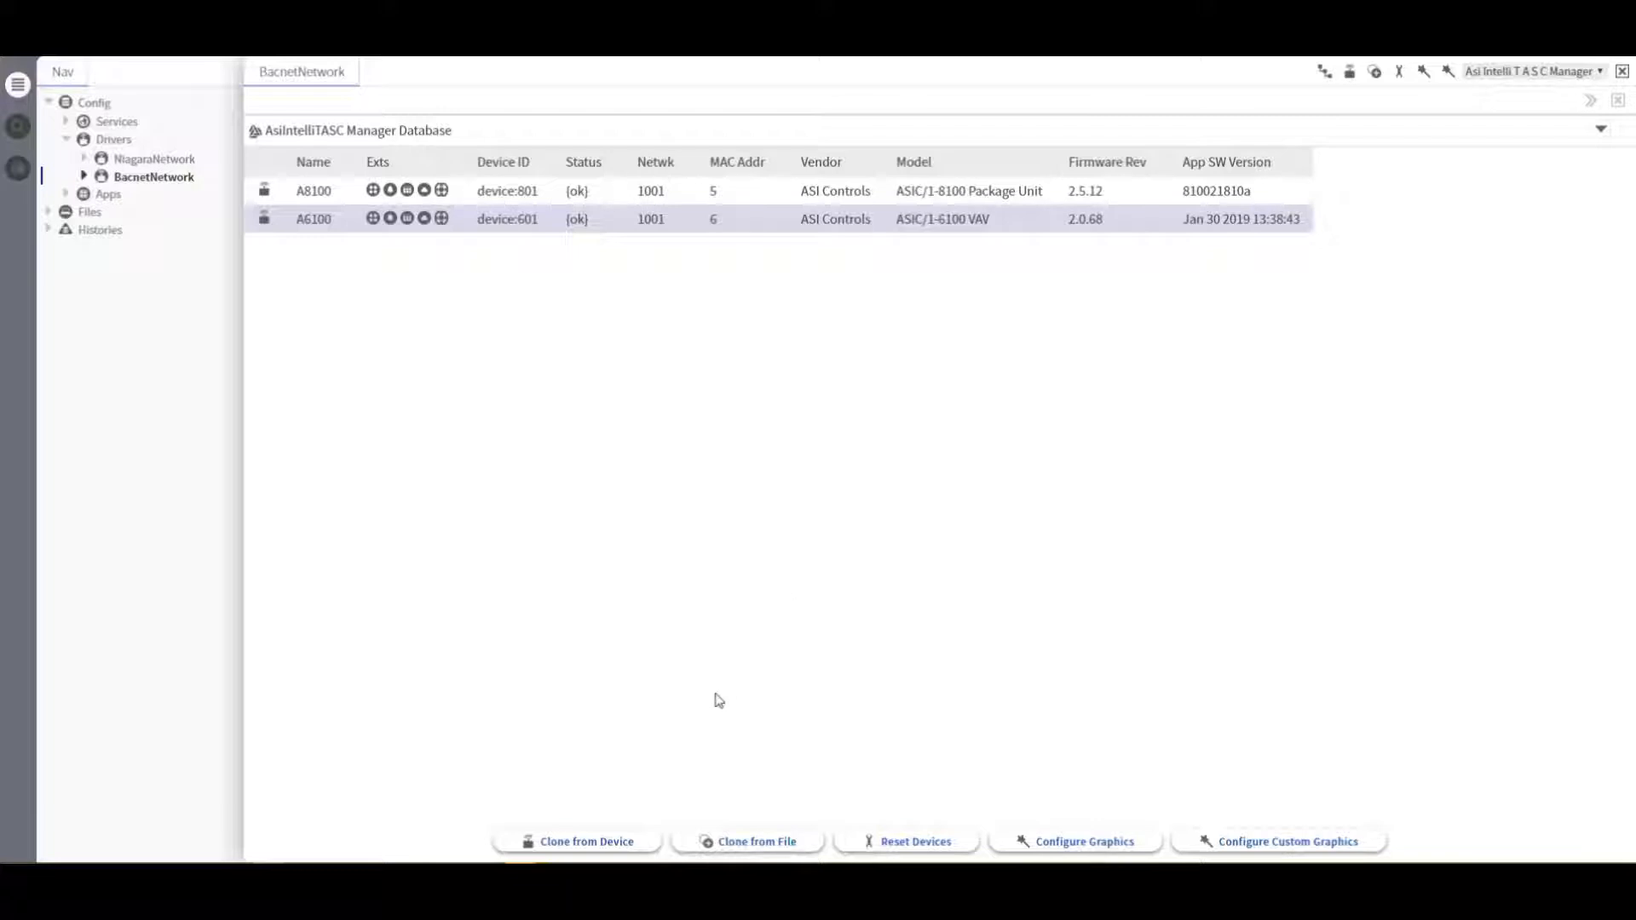
# Clone the A6100's configuration from the file ConstantFan_Electric_1Stage_PI.ASI in ASI Controls Templates/6100 Templates/ConstantFan.
pyautogui.click(724, 841)
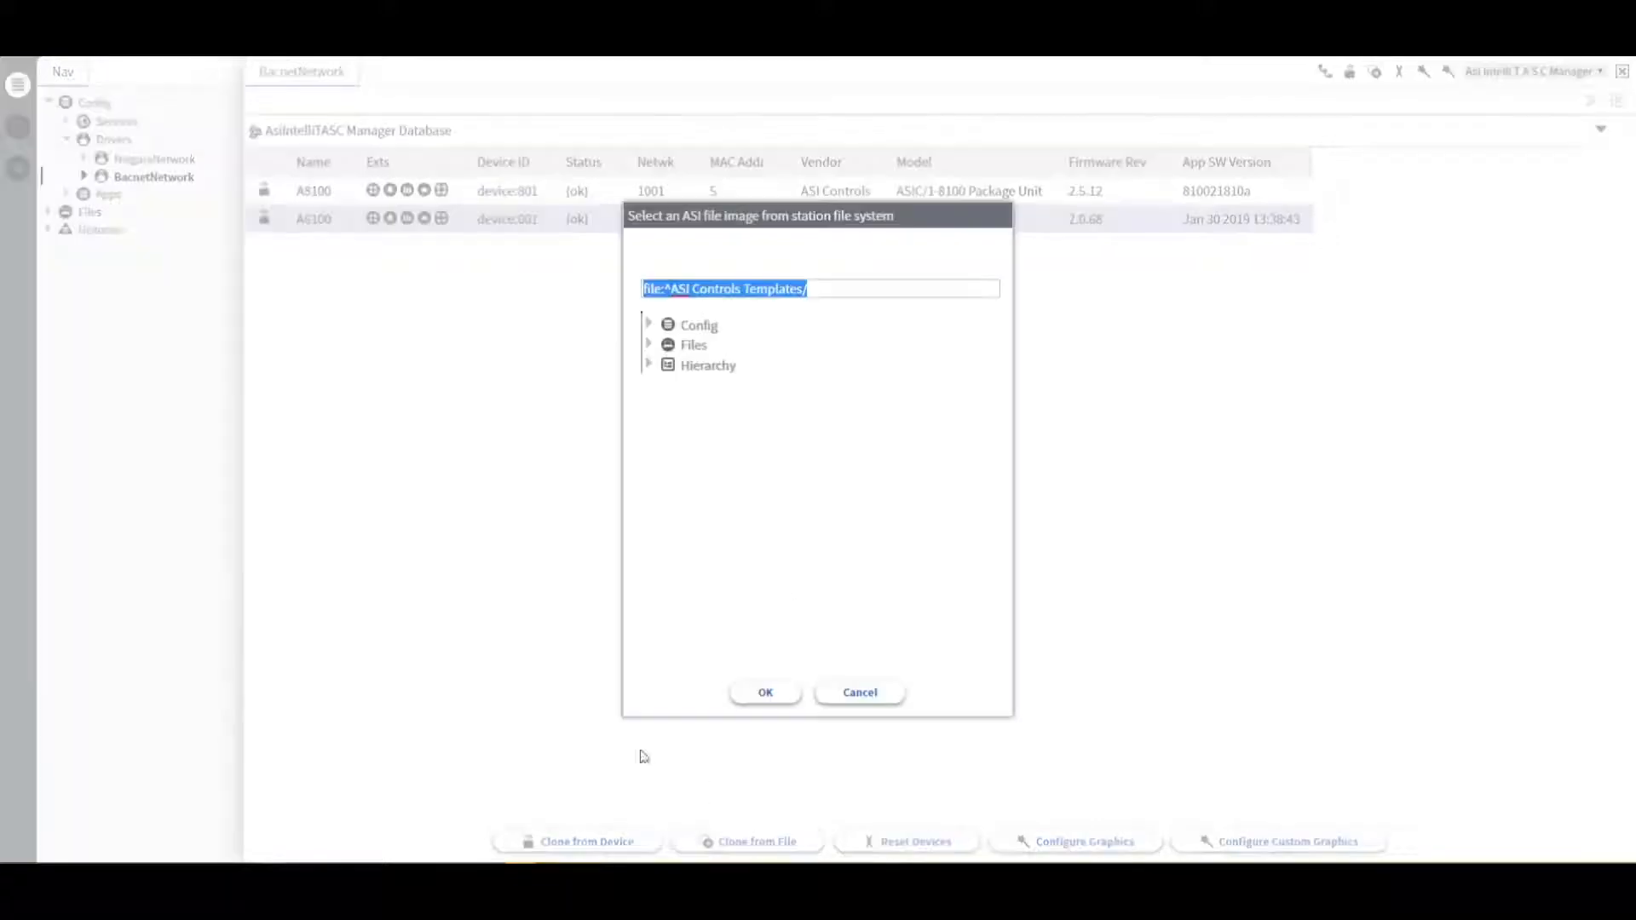
pyautogui.click(650, 346)
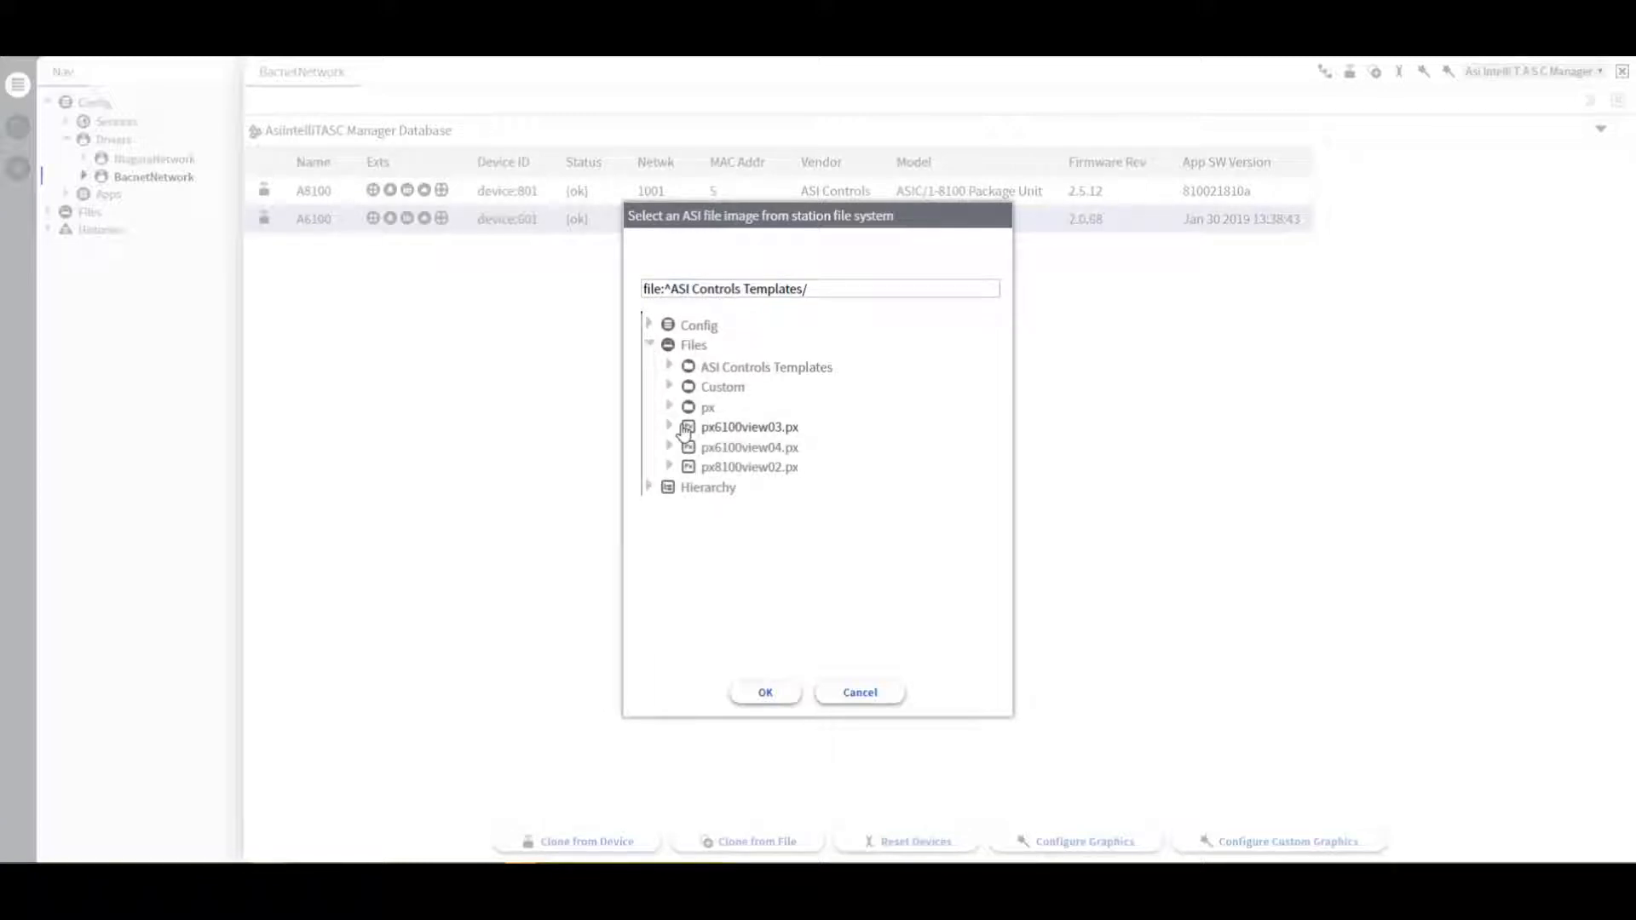
pyautogui.click(671, 369)
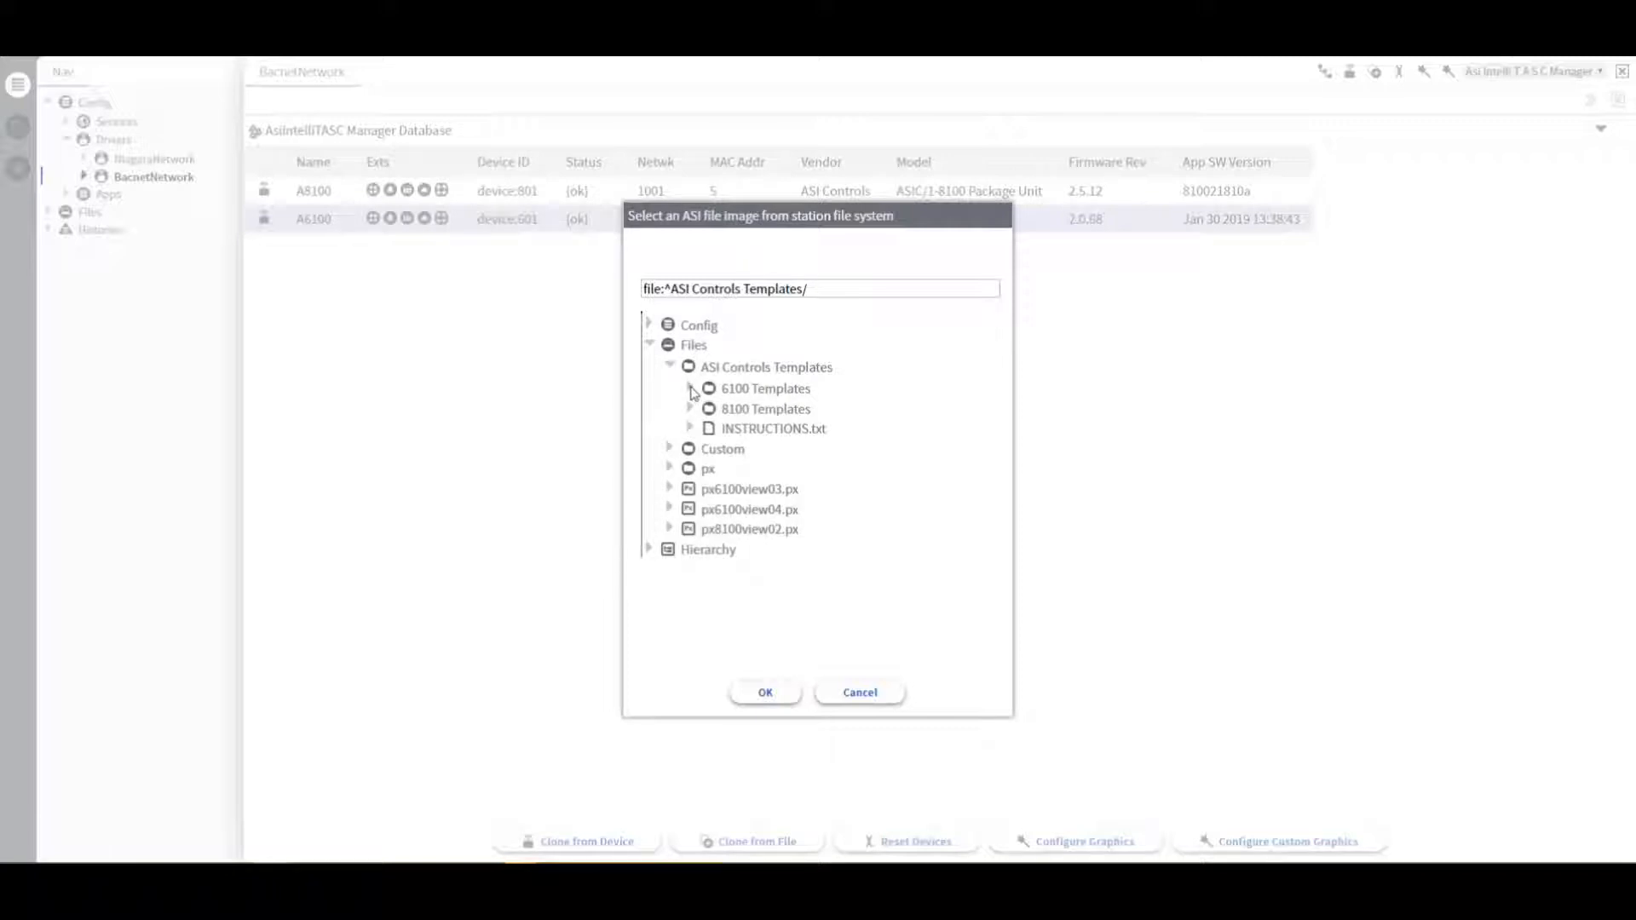
pyautogui.click(692, 389)
pyautogui.click(710, 412)
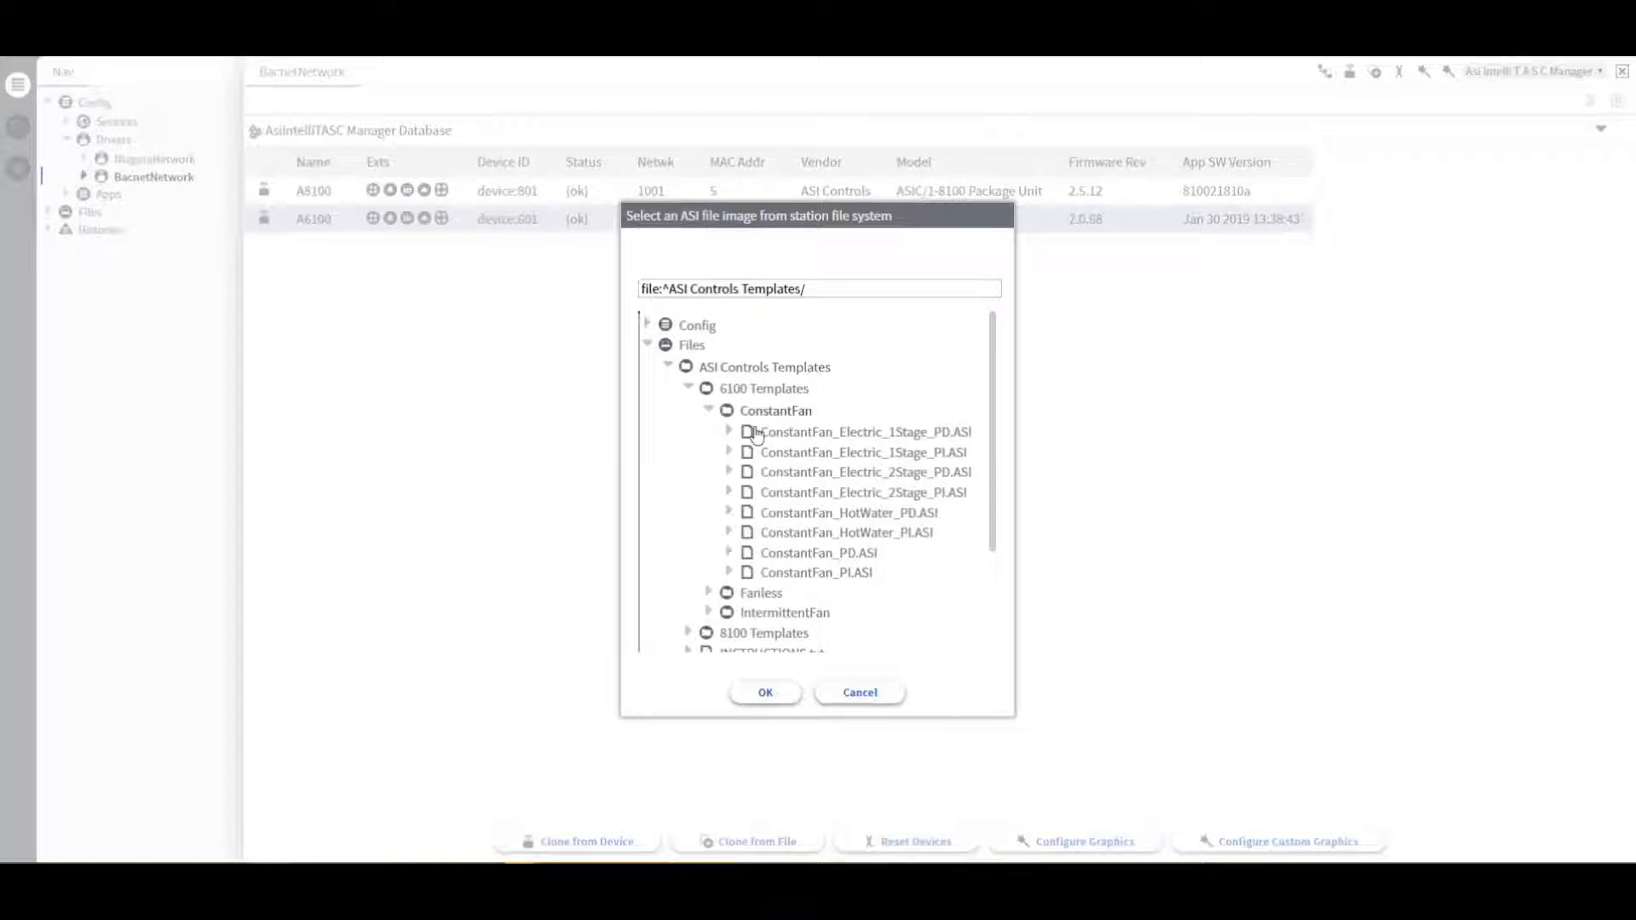
pyautogui.click(785, 461)
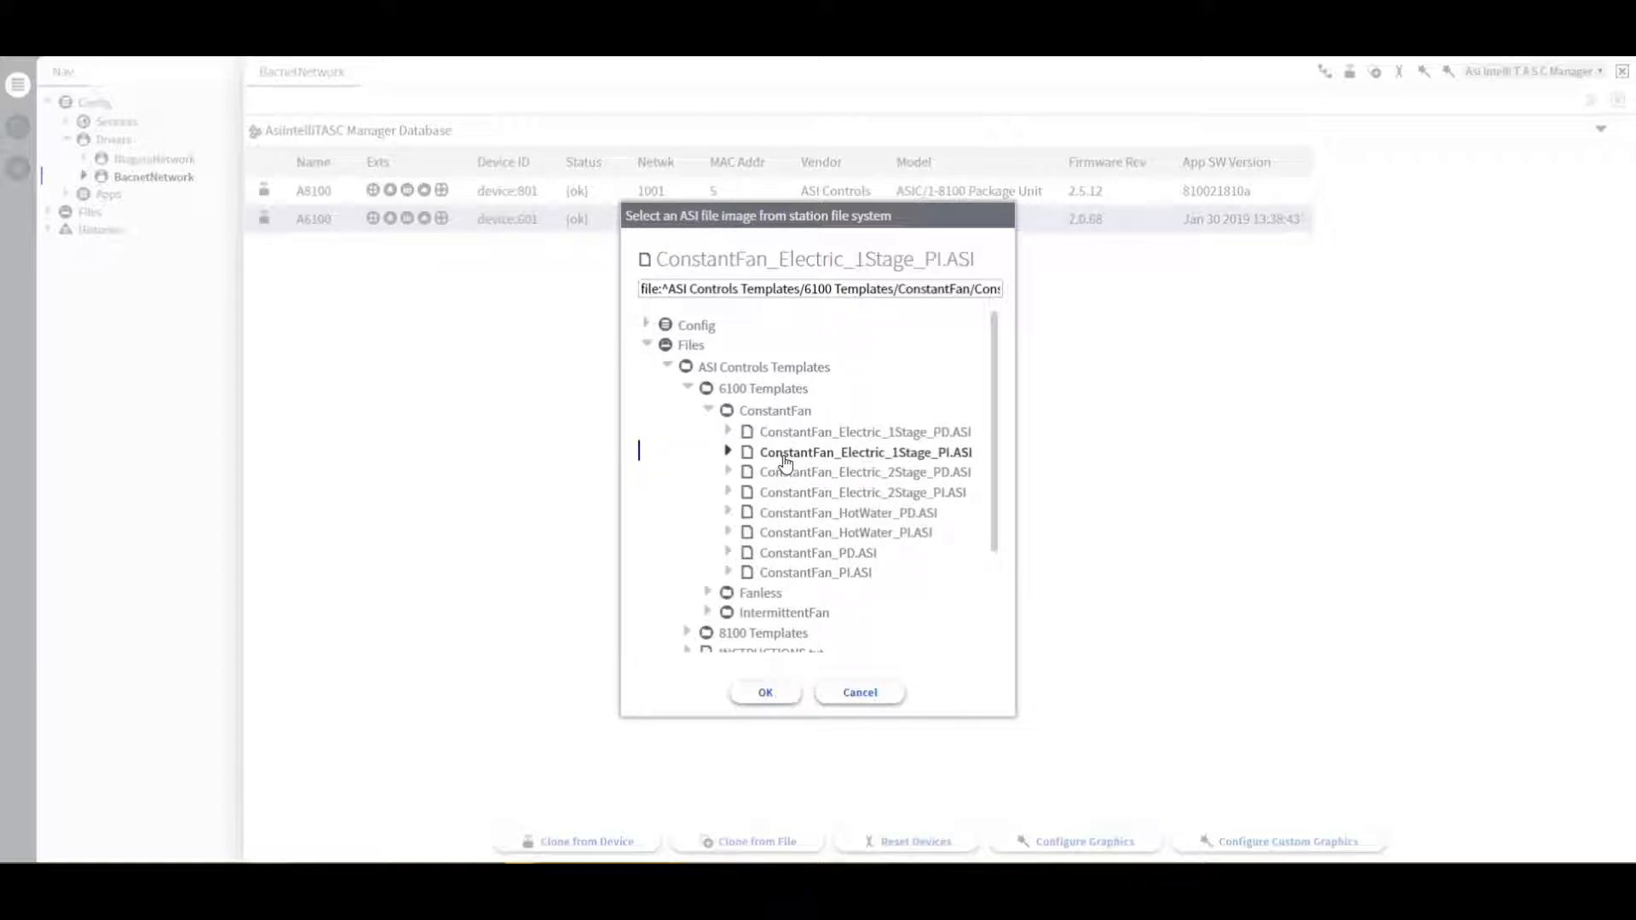
pyautogui.click(765, 693)
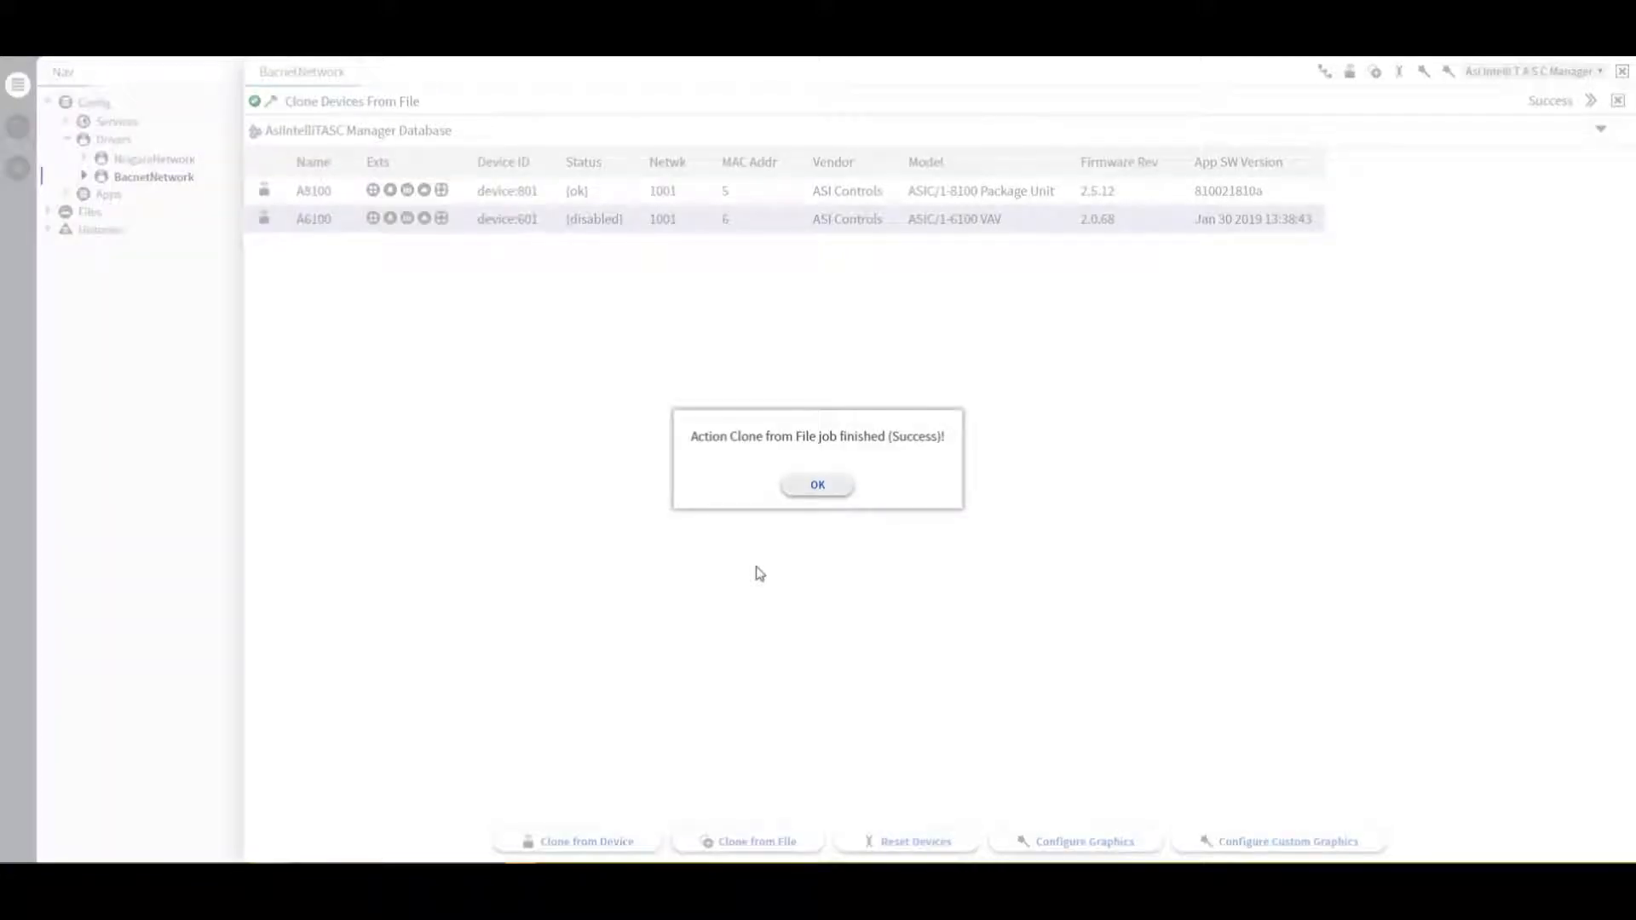
pyautogui.click(820, 486)
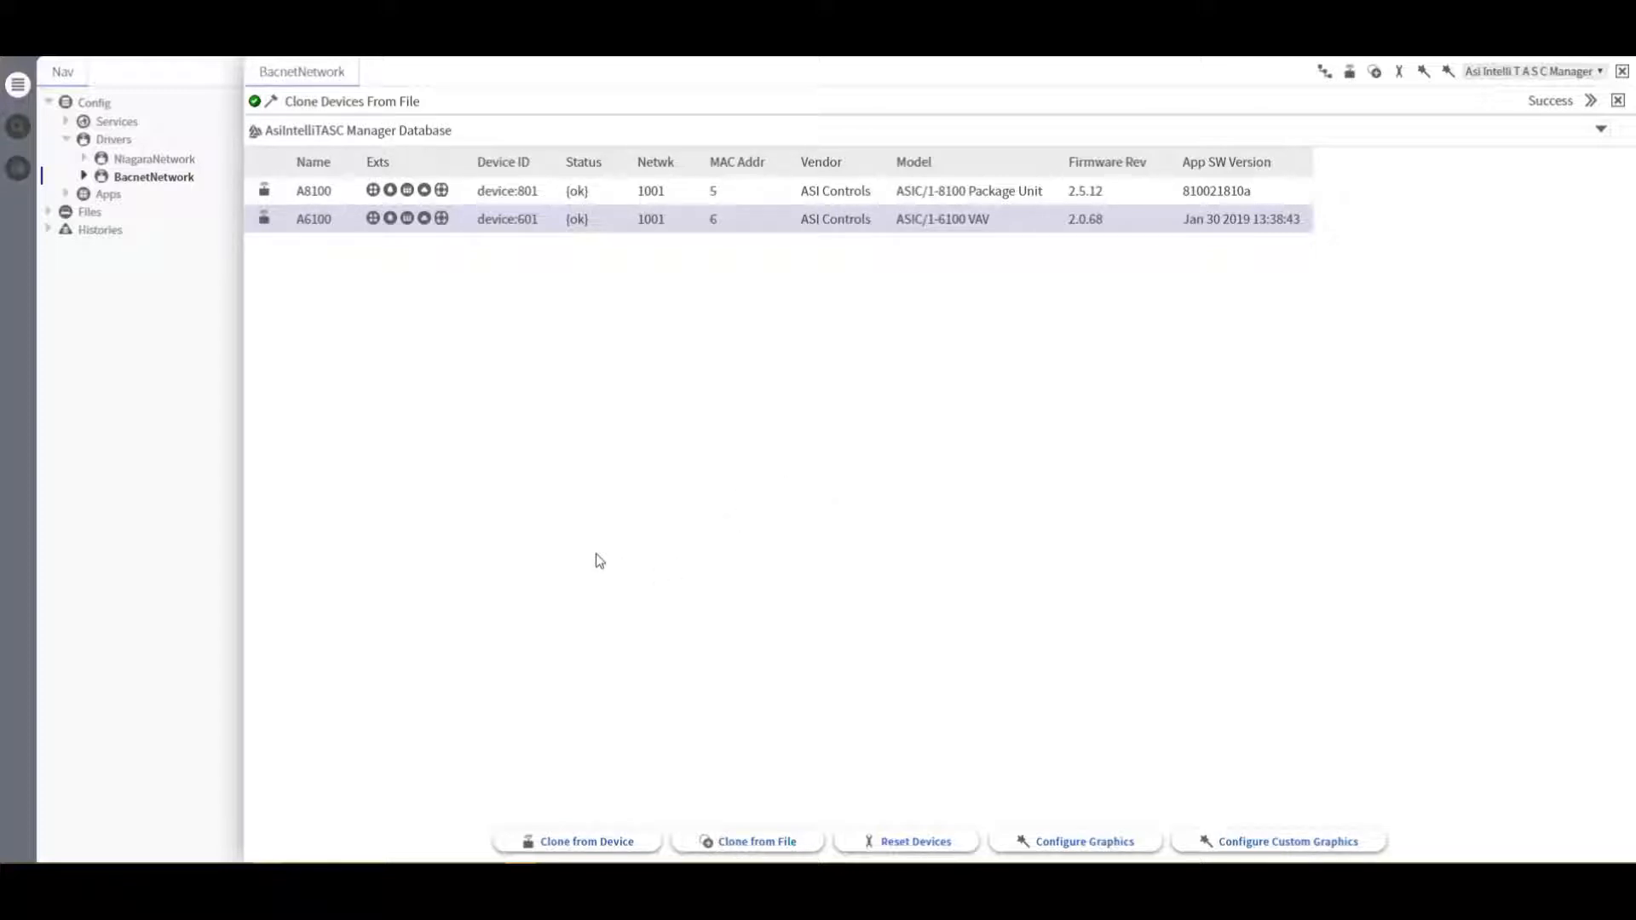
pyautogui.click(537, 841)
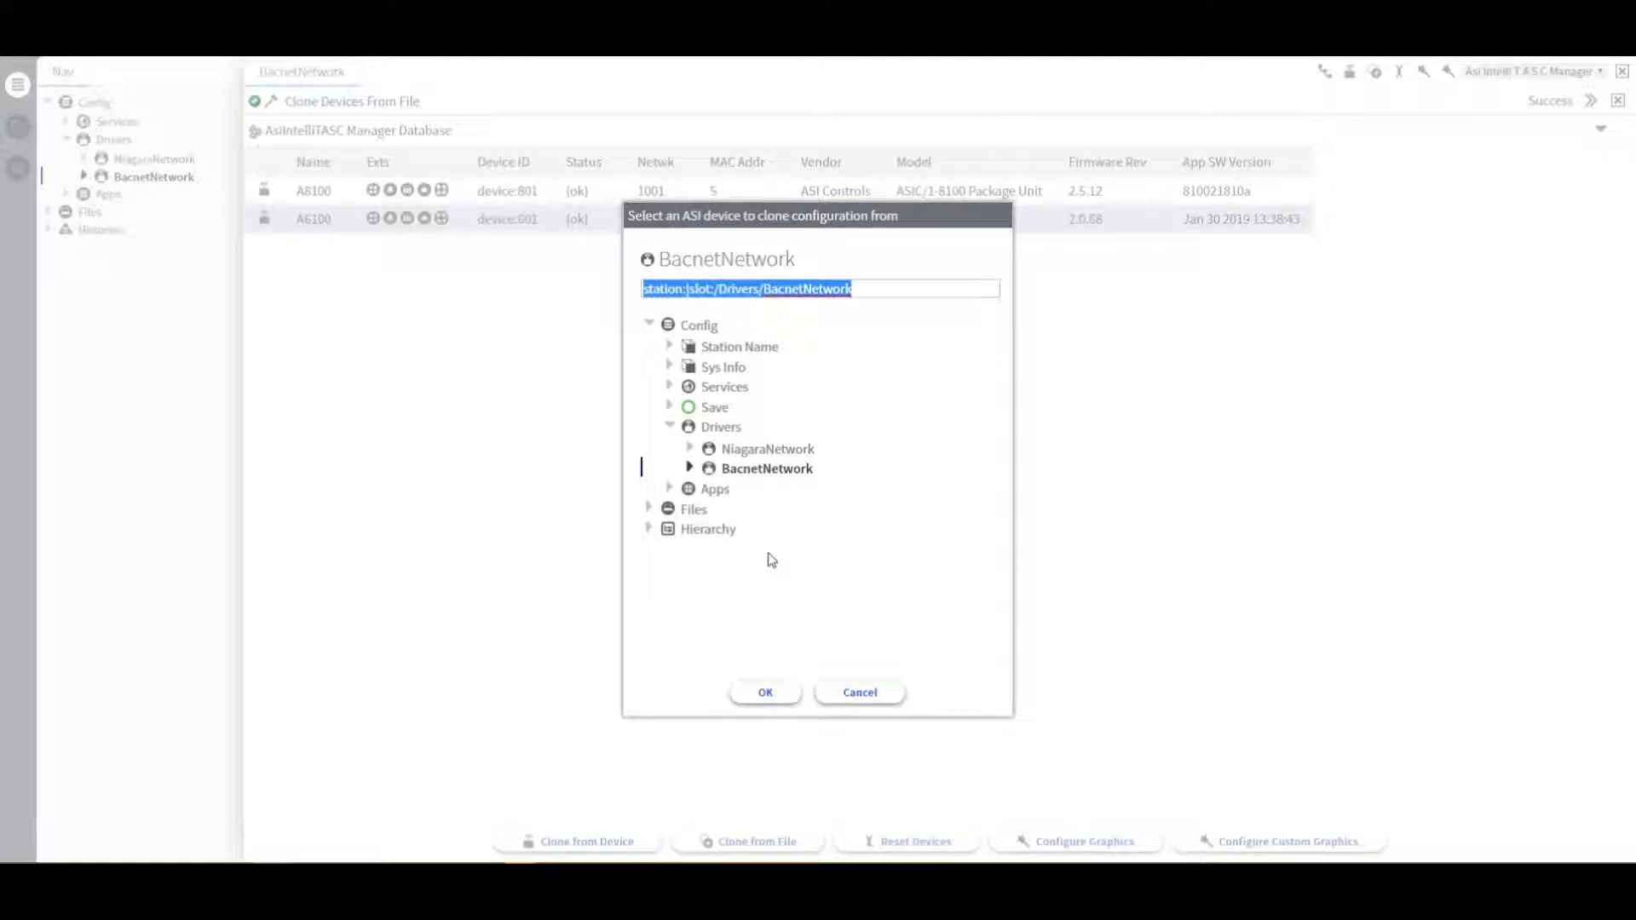
pyautogui.click(860, 692)
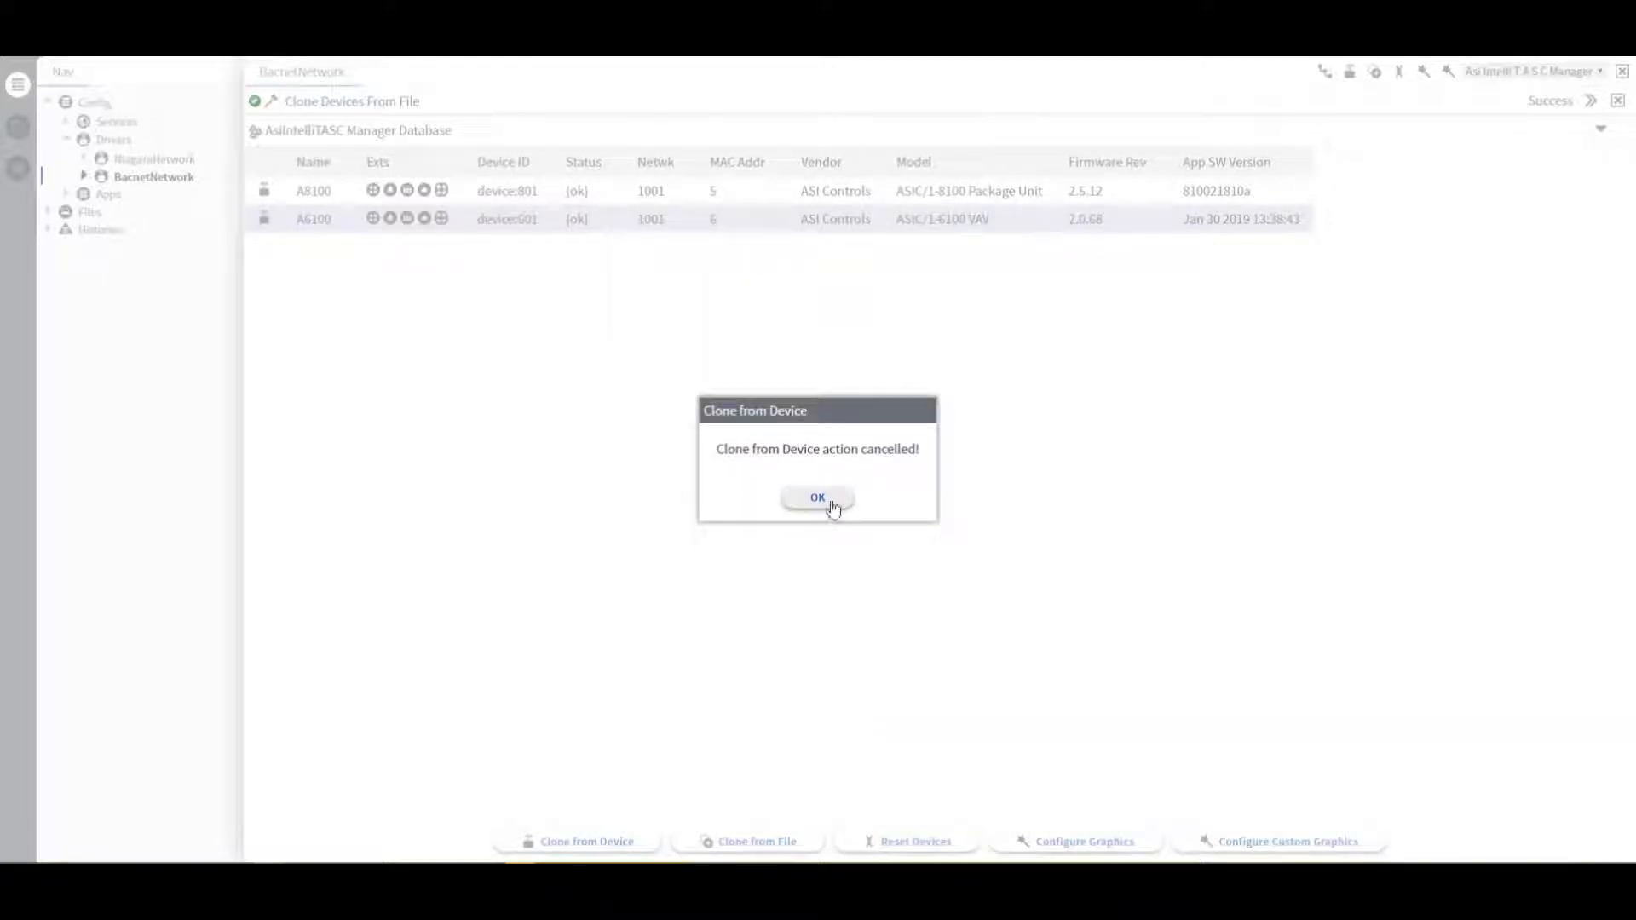
pyautogui.click(833, 509)
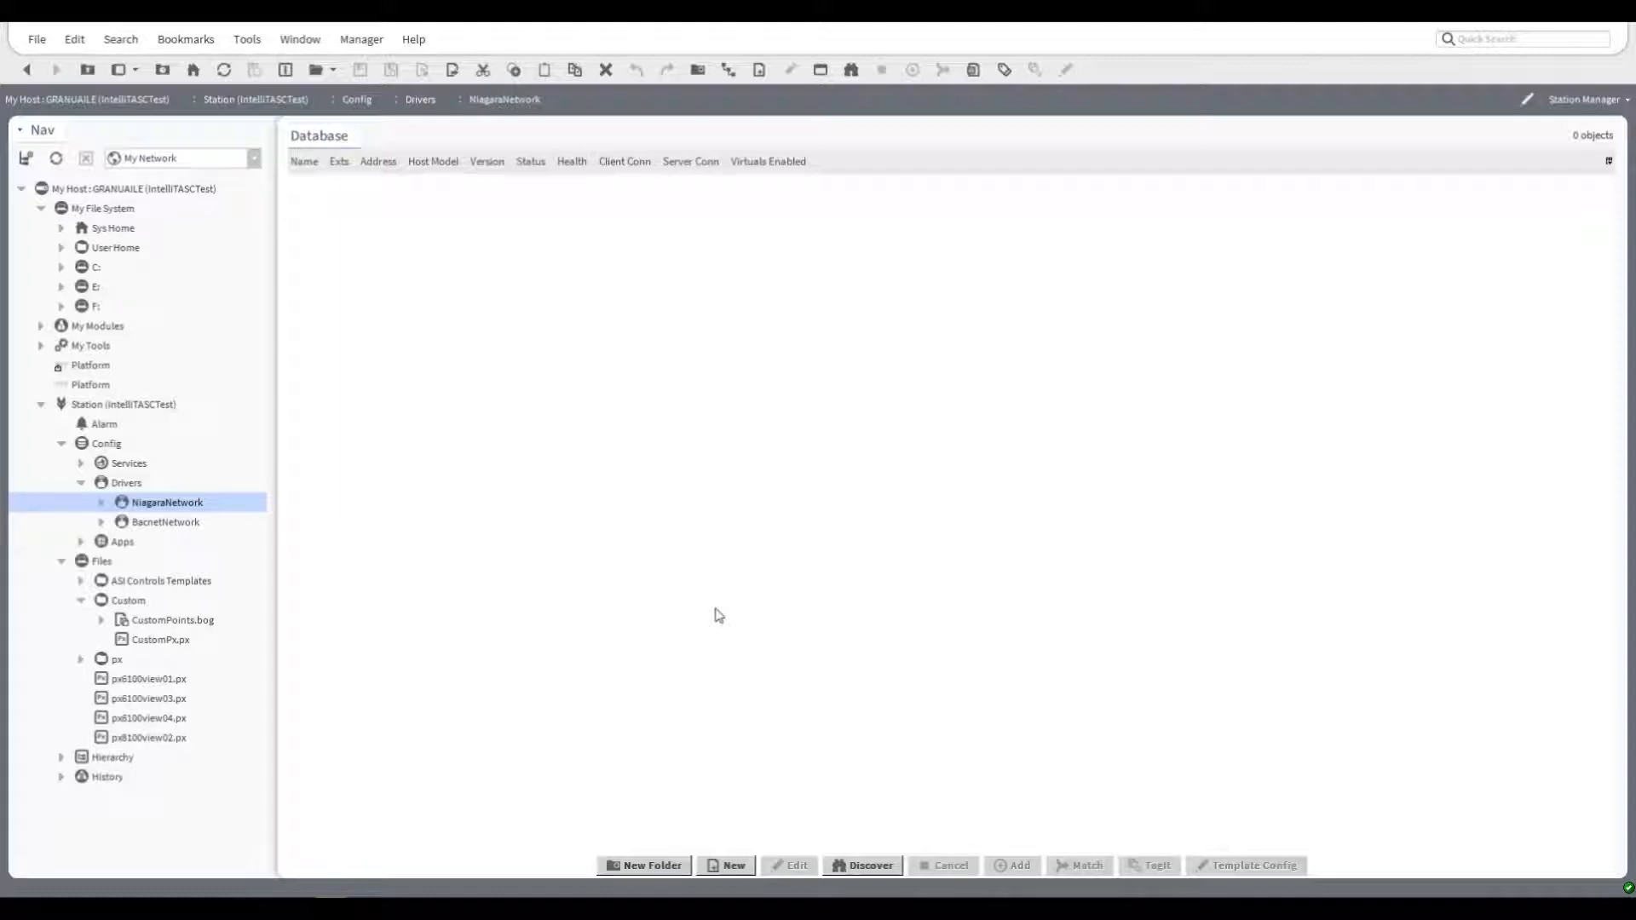
# In the Workbench station, open BacnetNetwork in the Asi IntelliTASC Manager view and select the A6100 device.
pyautogui.click(171, 523)
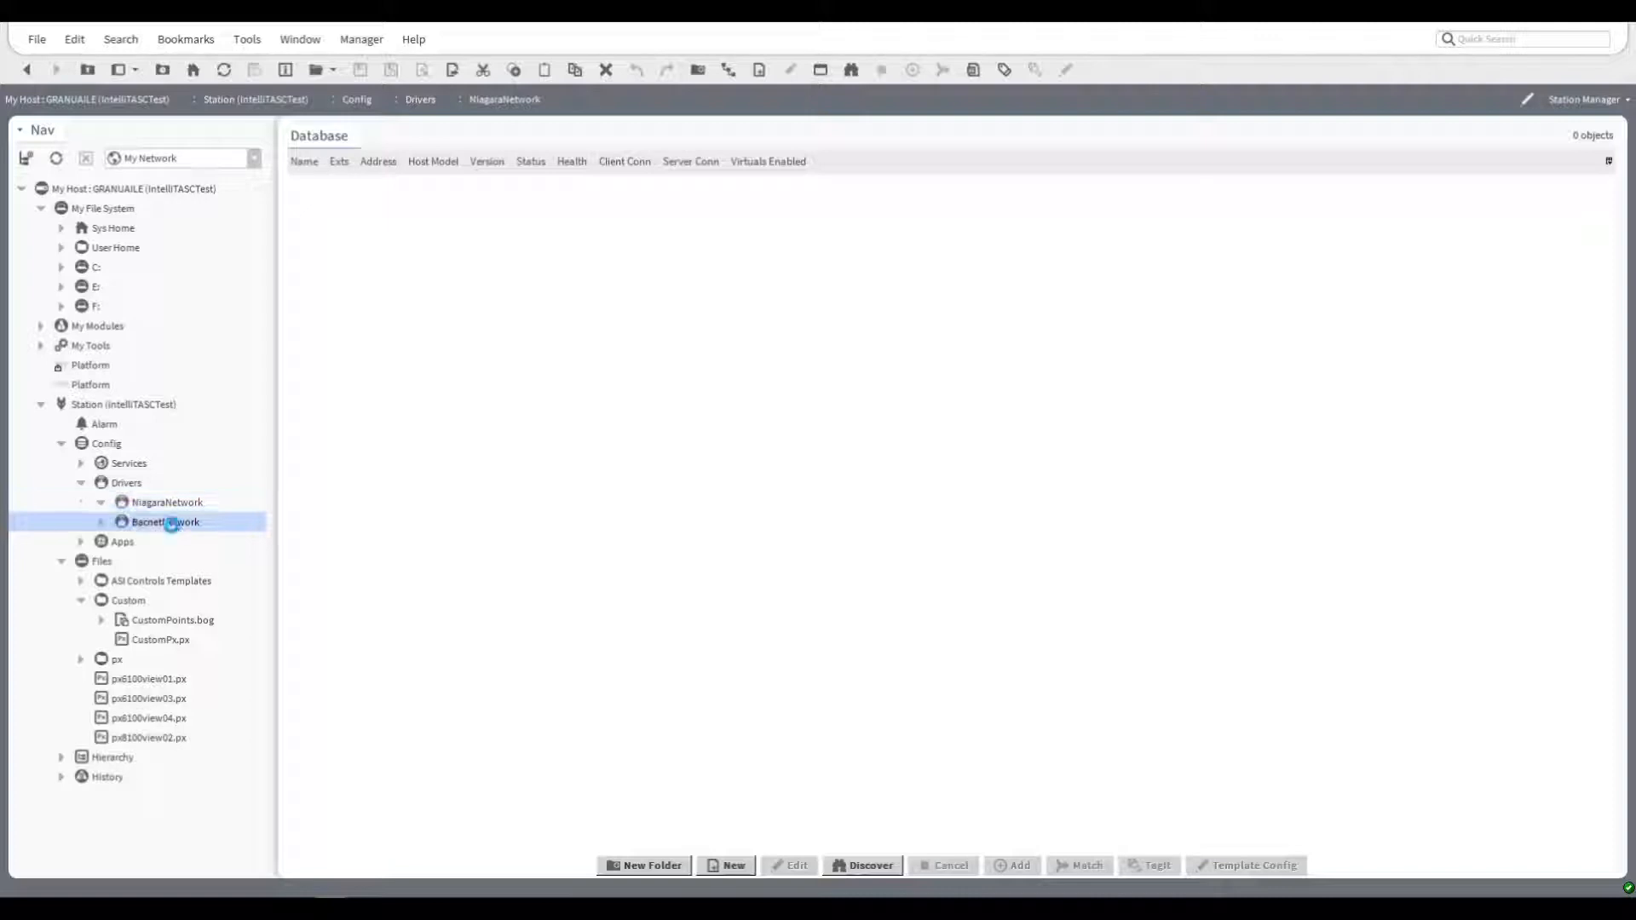
pyautogui.click(1560, 101)
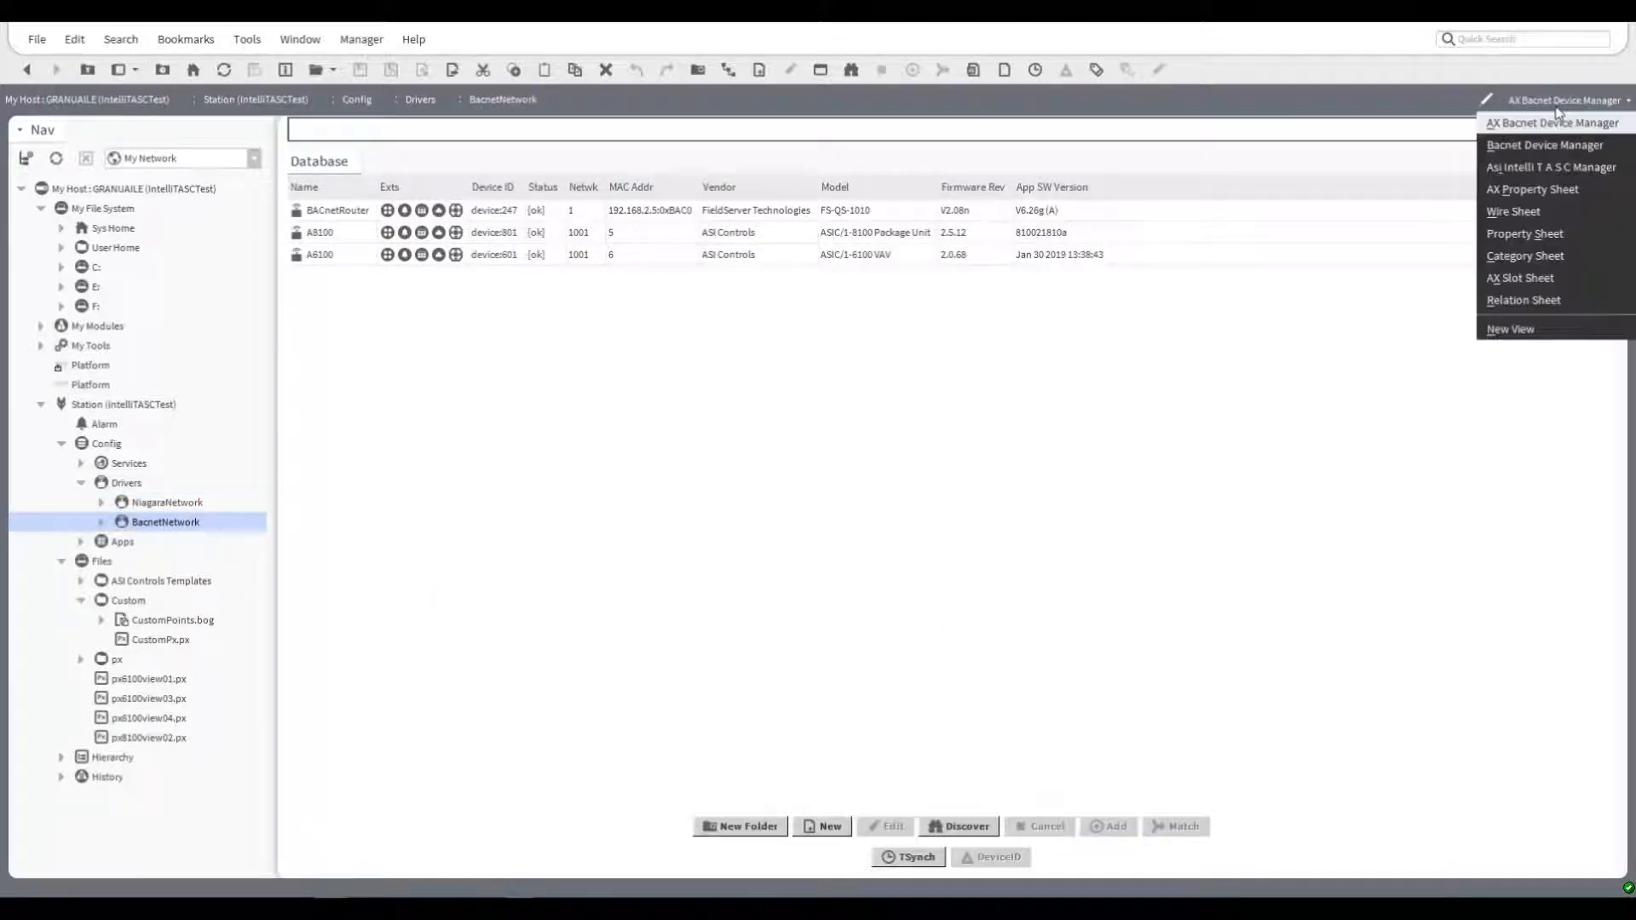
pyautogui.click(1541, 169)
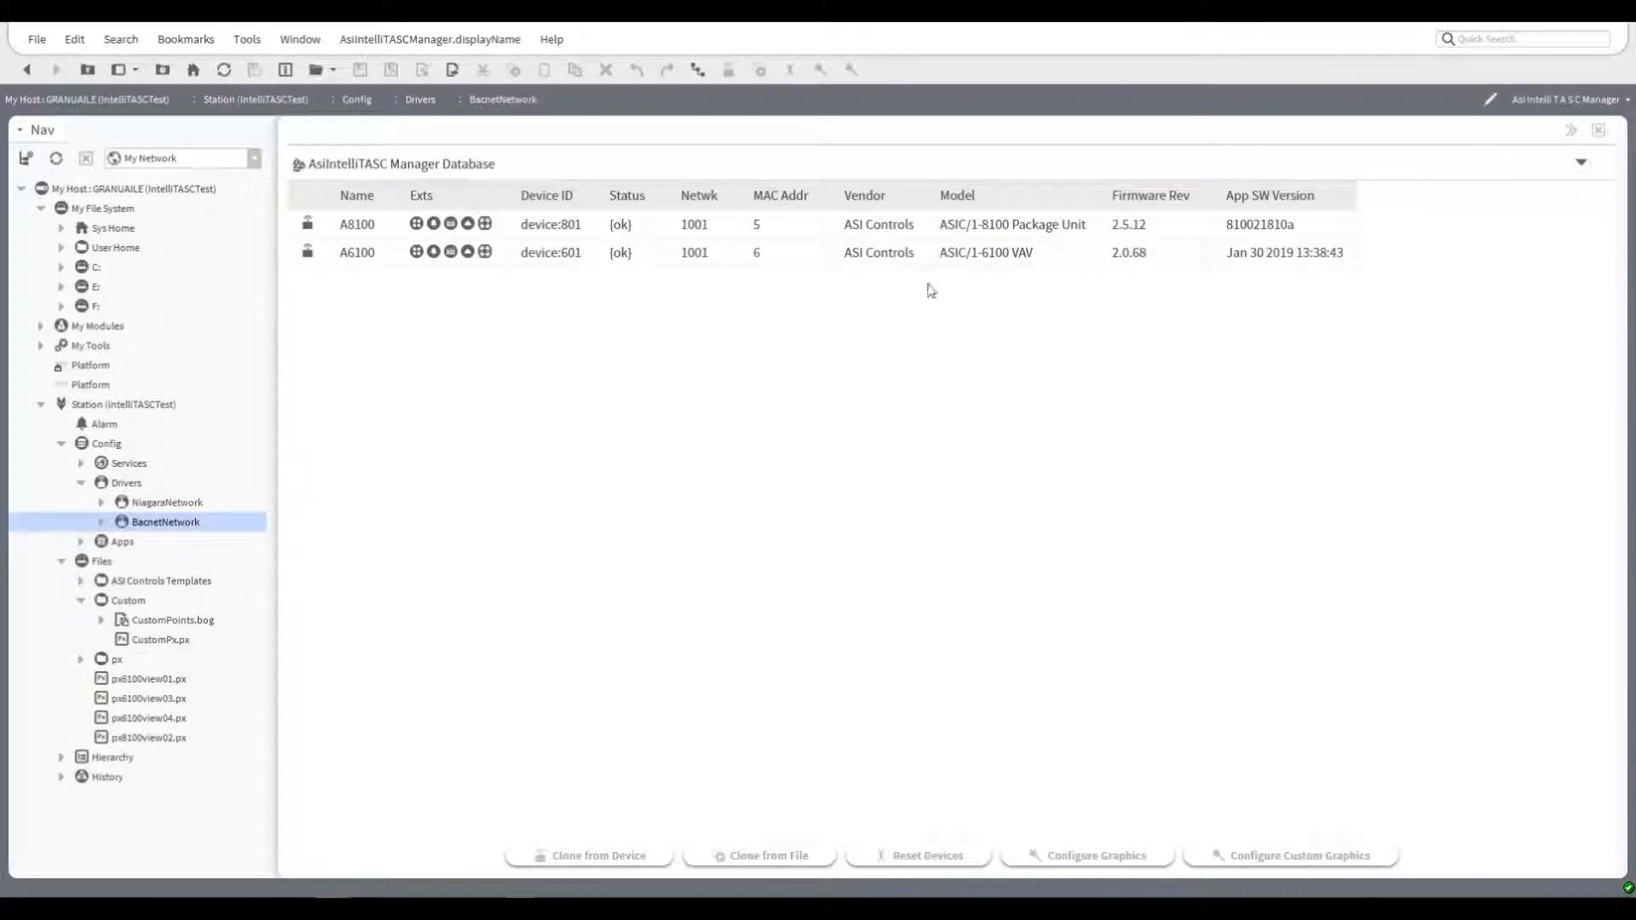
pyautogui.click(827, 254)
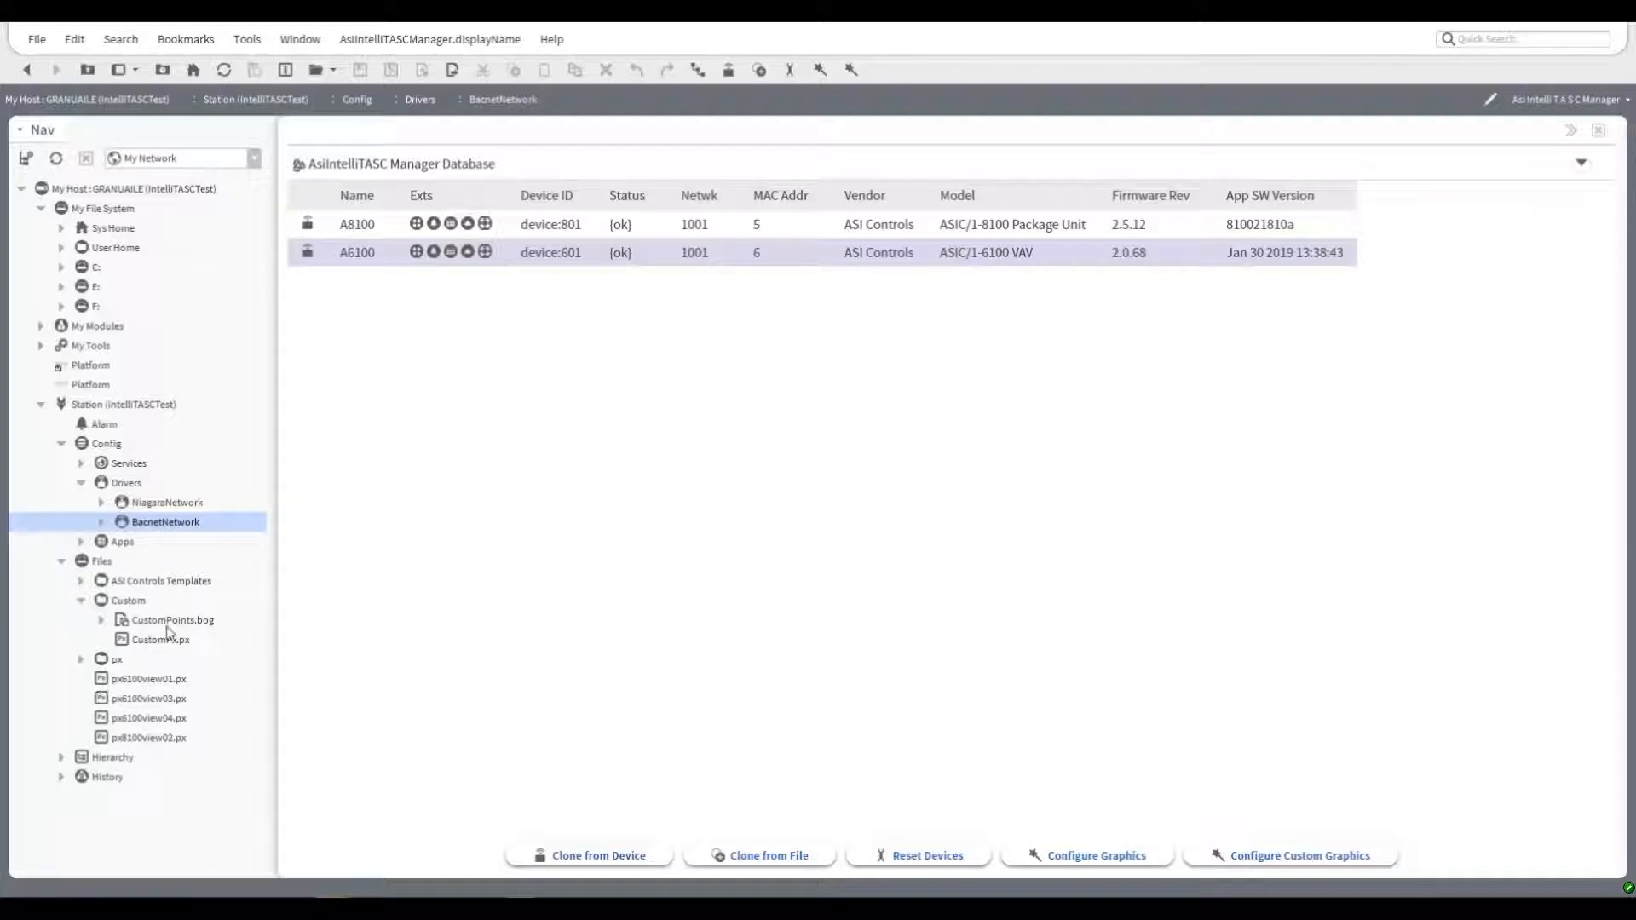
# Compare the Custom folder's CustomPoints.bog wire sheet and points with the A6100's points, and view the CustomPx.px graphic.
pyautogui.doubleClick(147, 625)
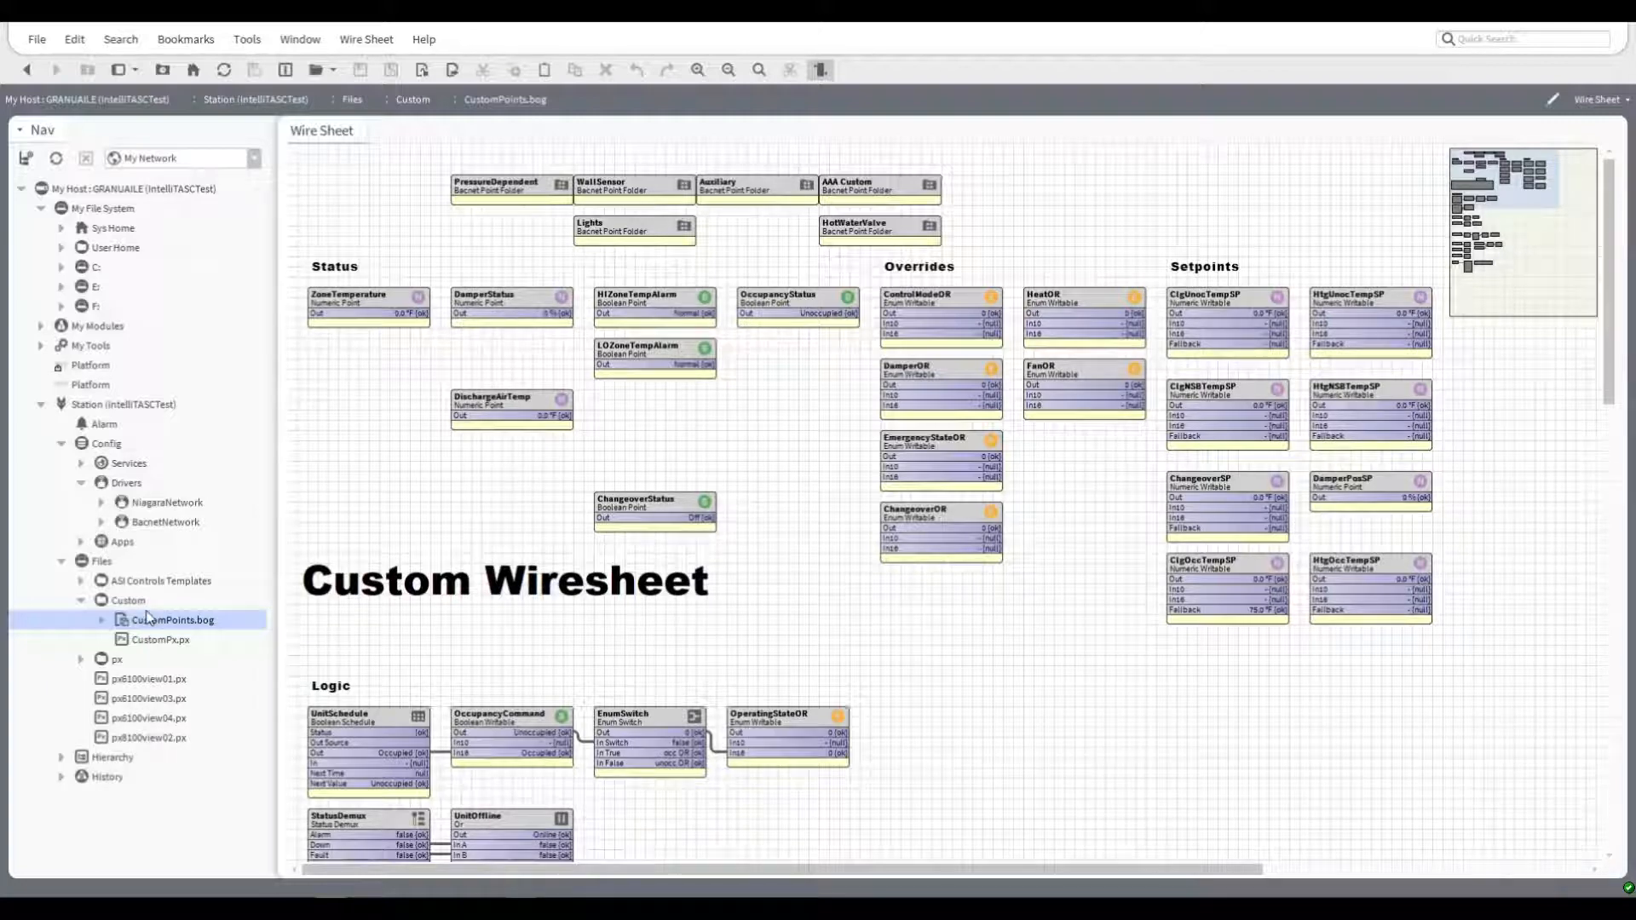
pyautogui.click(102, 522)
pyautogui.scroll(-4, 92, 576)
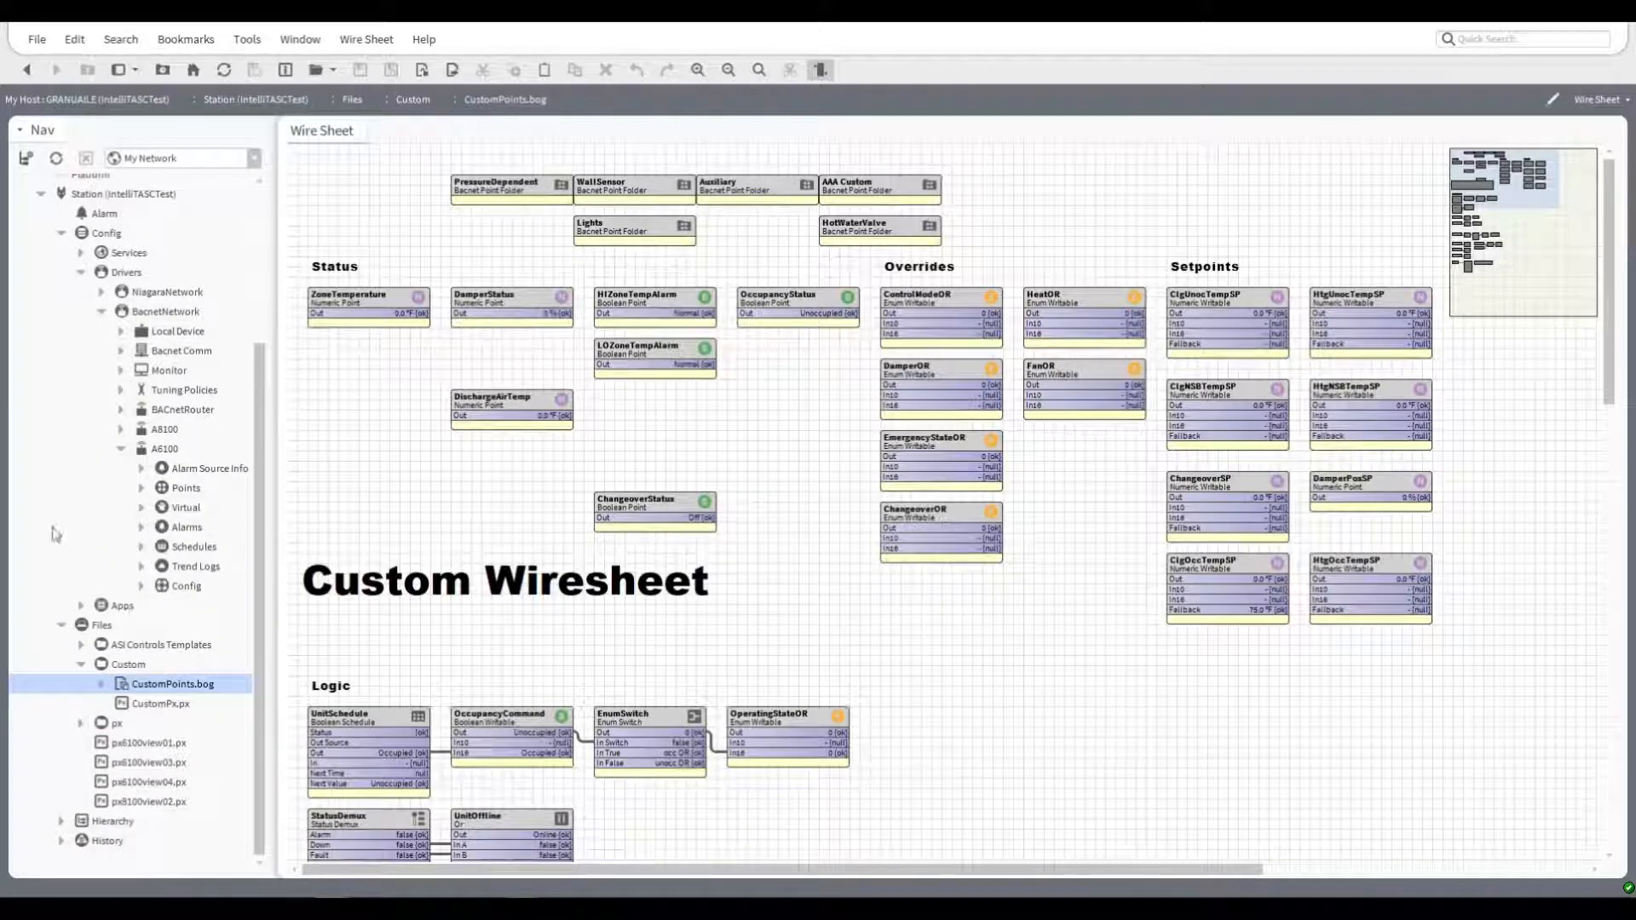
pyautogui.click(142, 490)
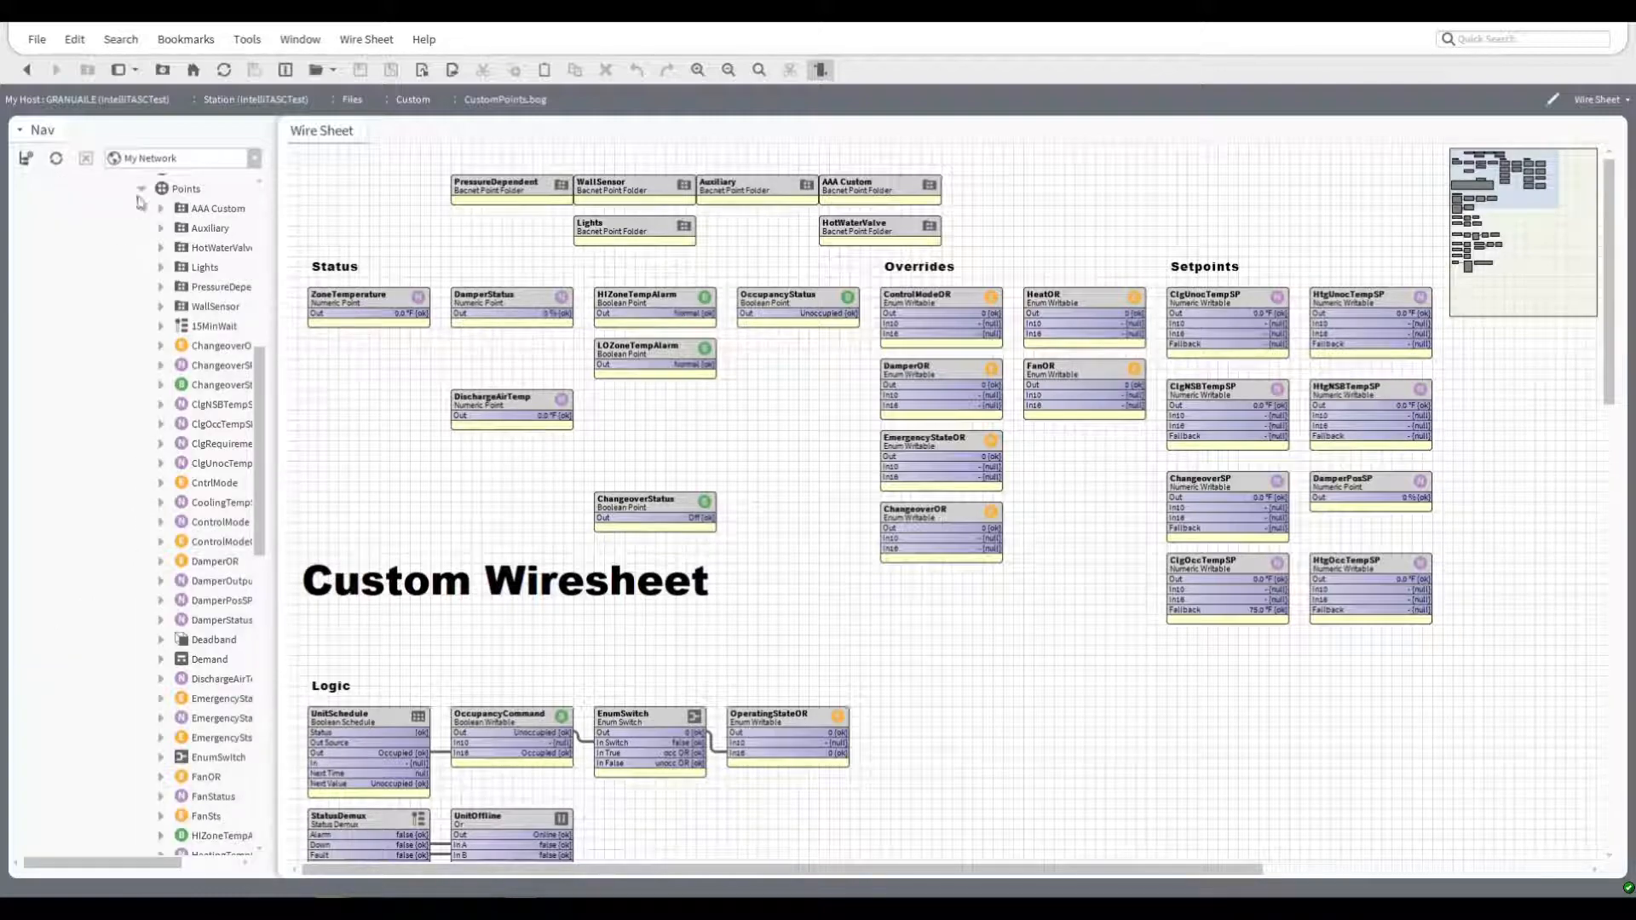
pyautogui.click(141, 189)
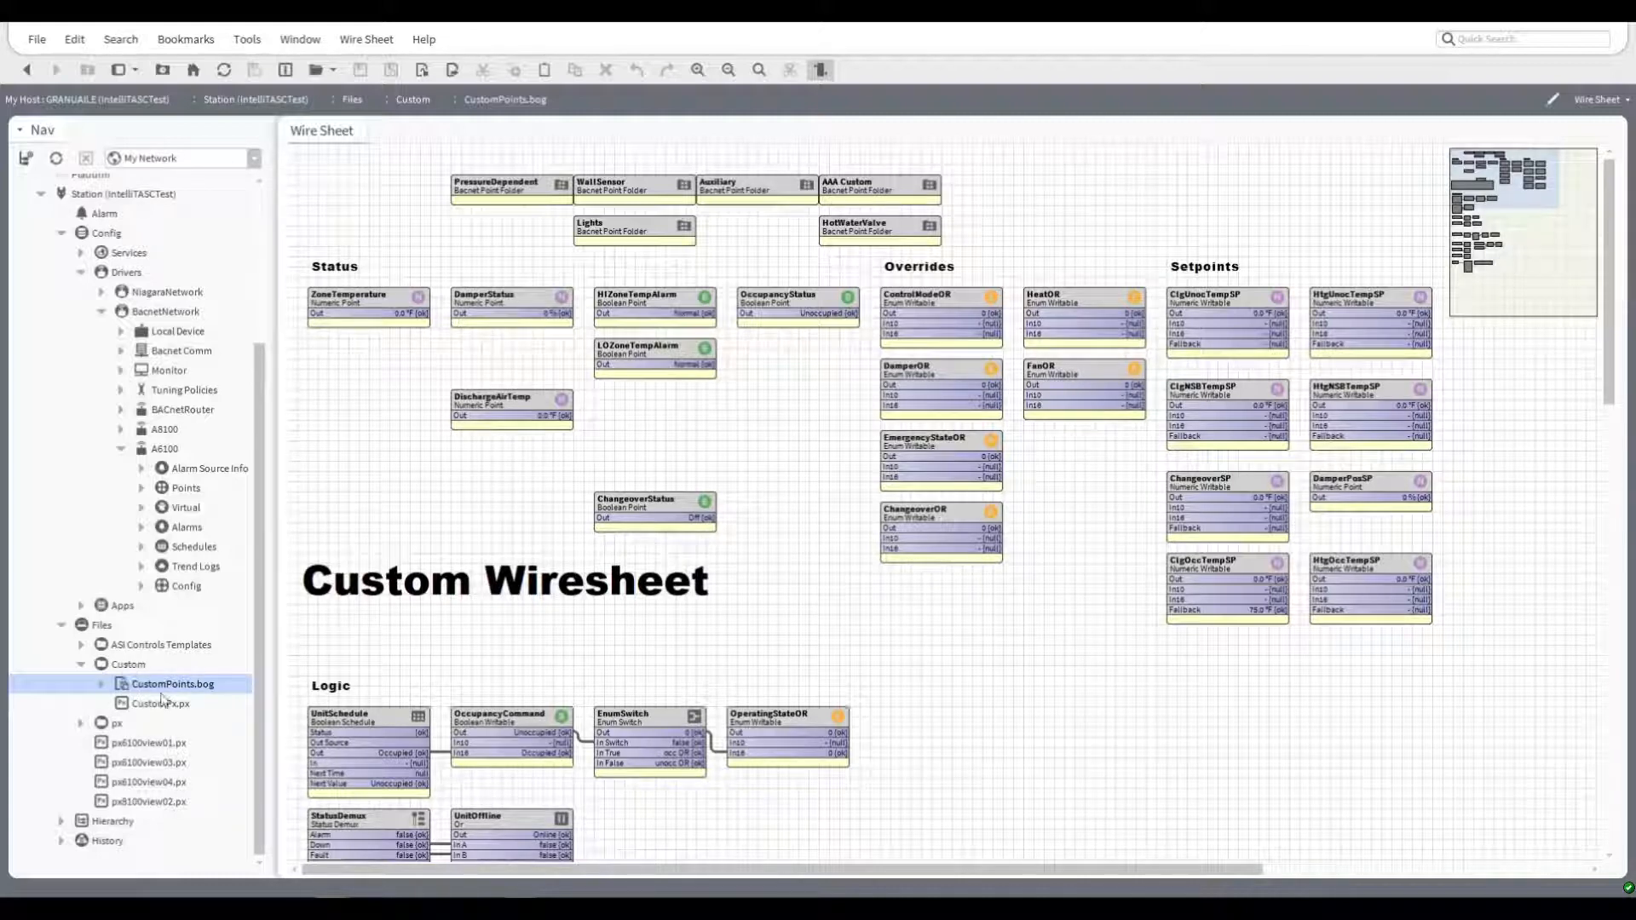
pyautogui.click(102, 687)
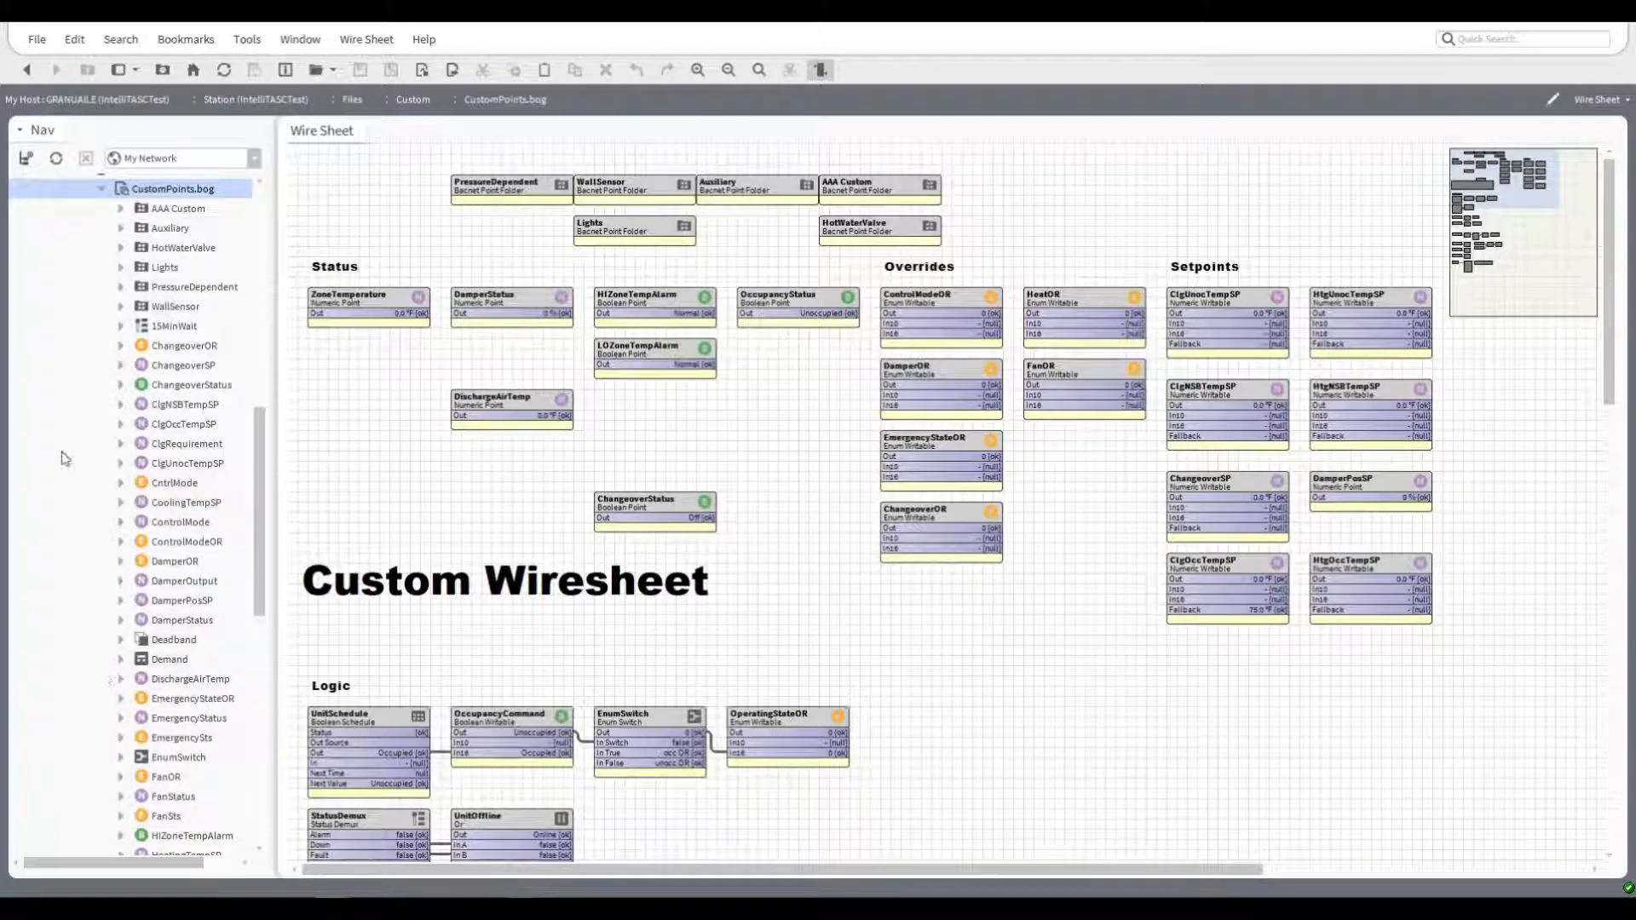
pyautogui.click(101, 189)
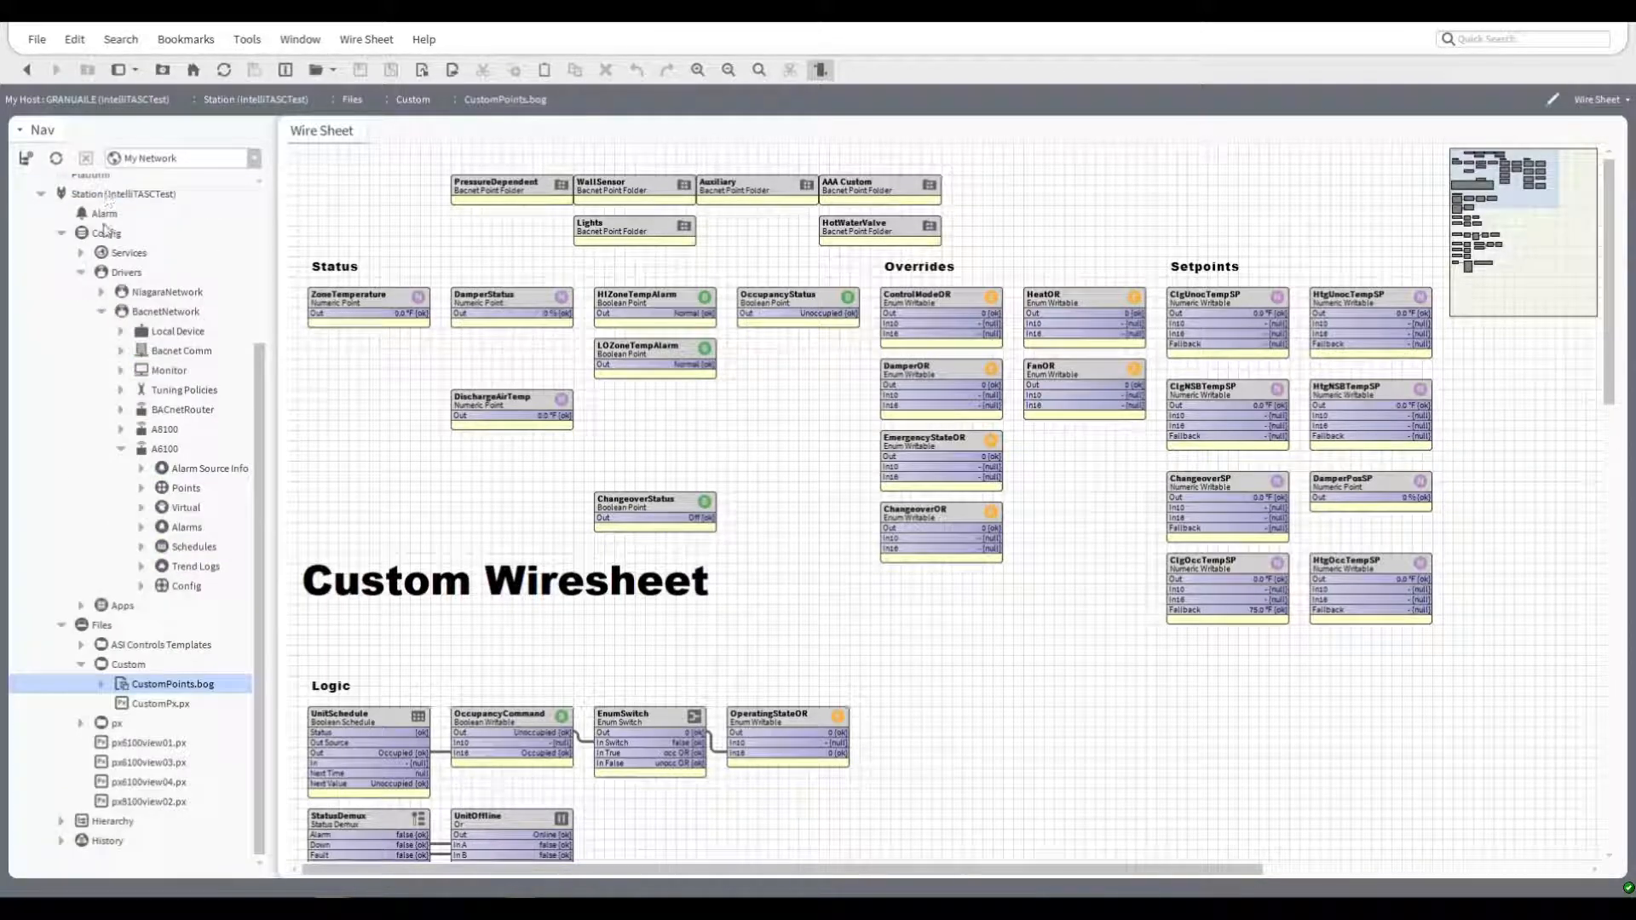
pyautogui.doubleClick(152, 706)
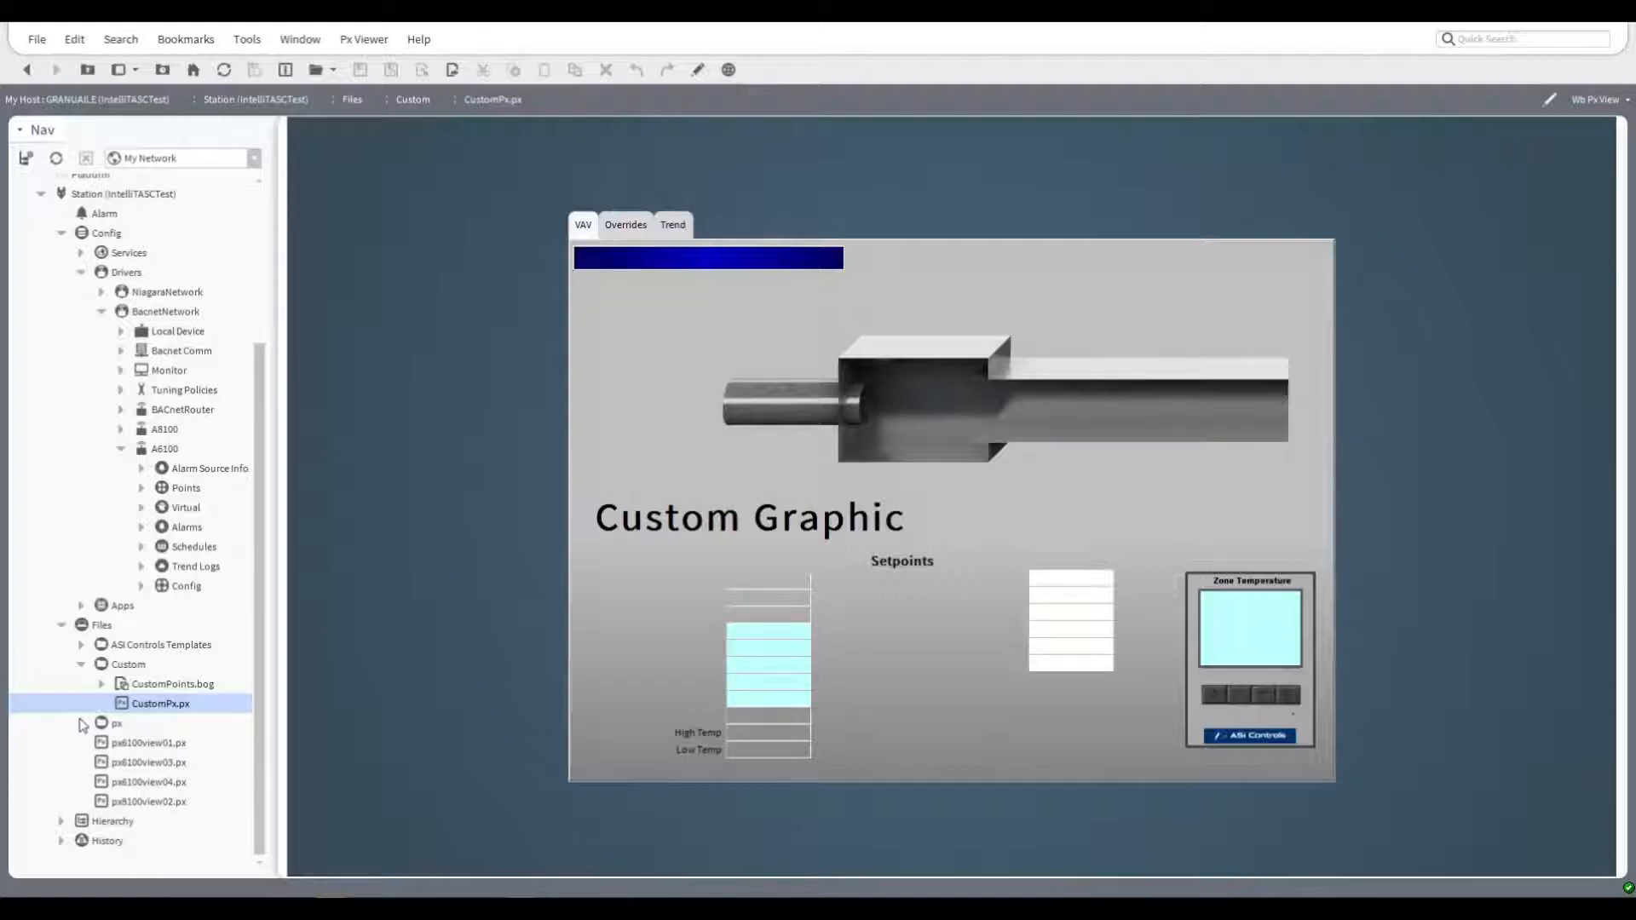
# Return to the BacnetNetwork's Asi IntelliTASC Manager view and select the A6100 device again.
pyautogui.scroll(1, 142, 737)
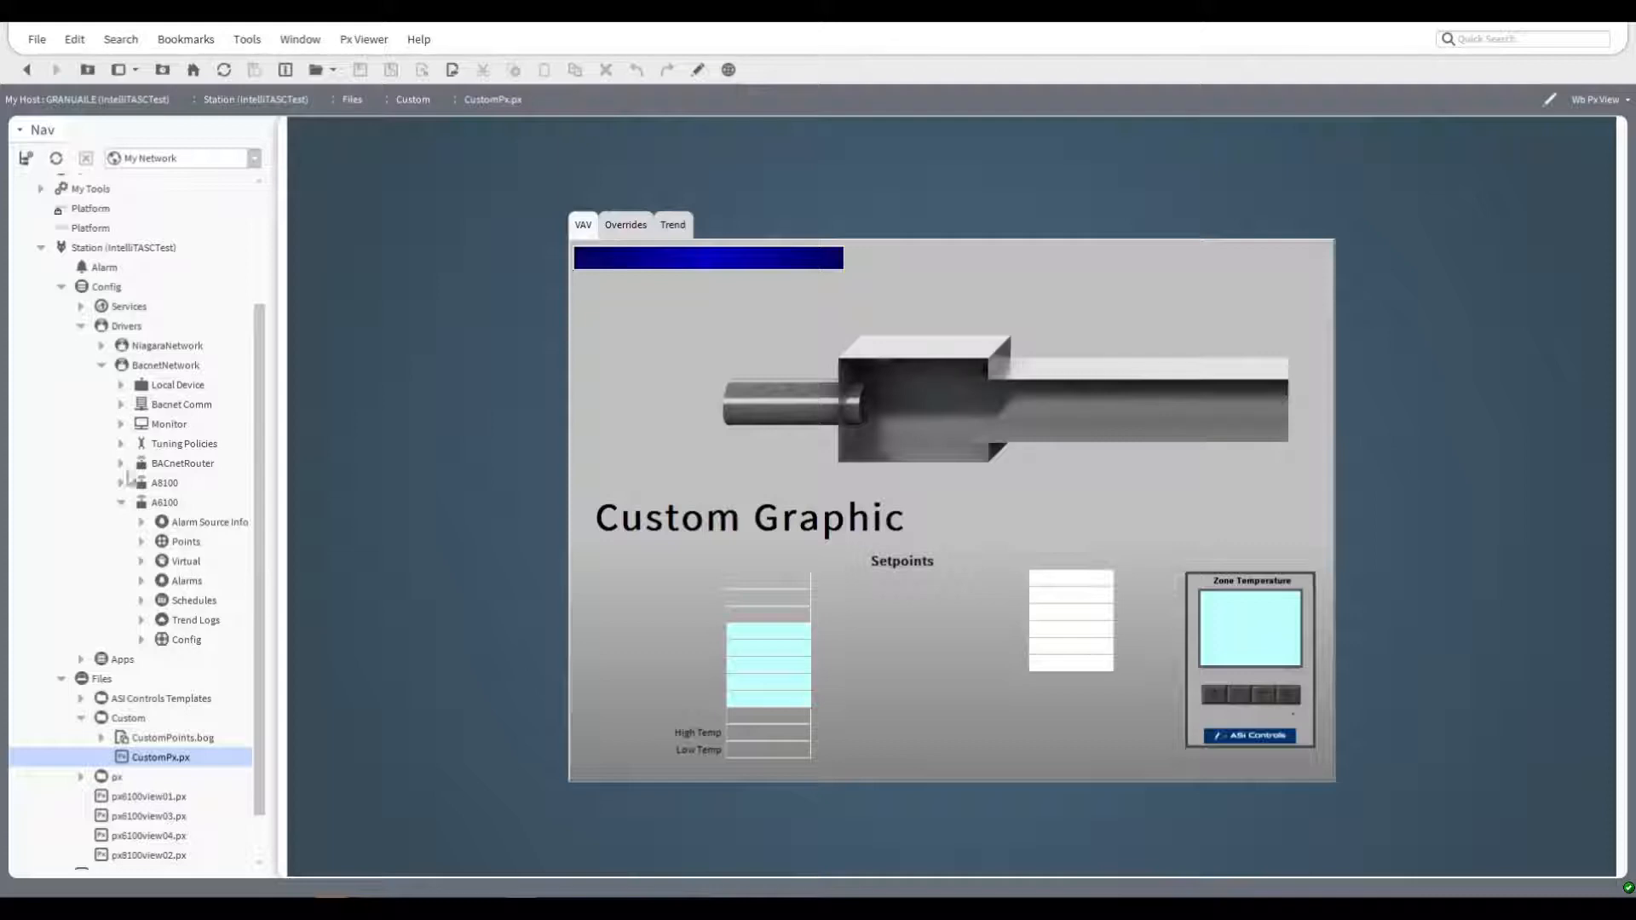
pyautogui.doubleClick(158, 368)
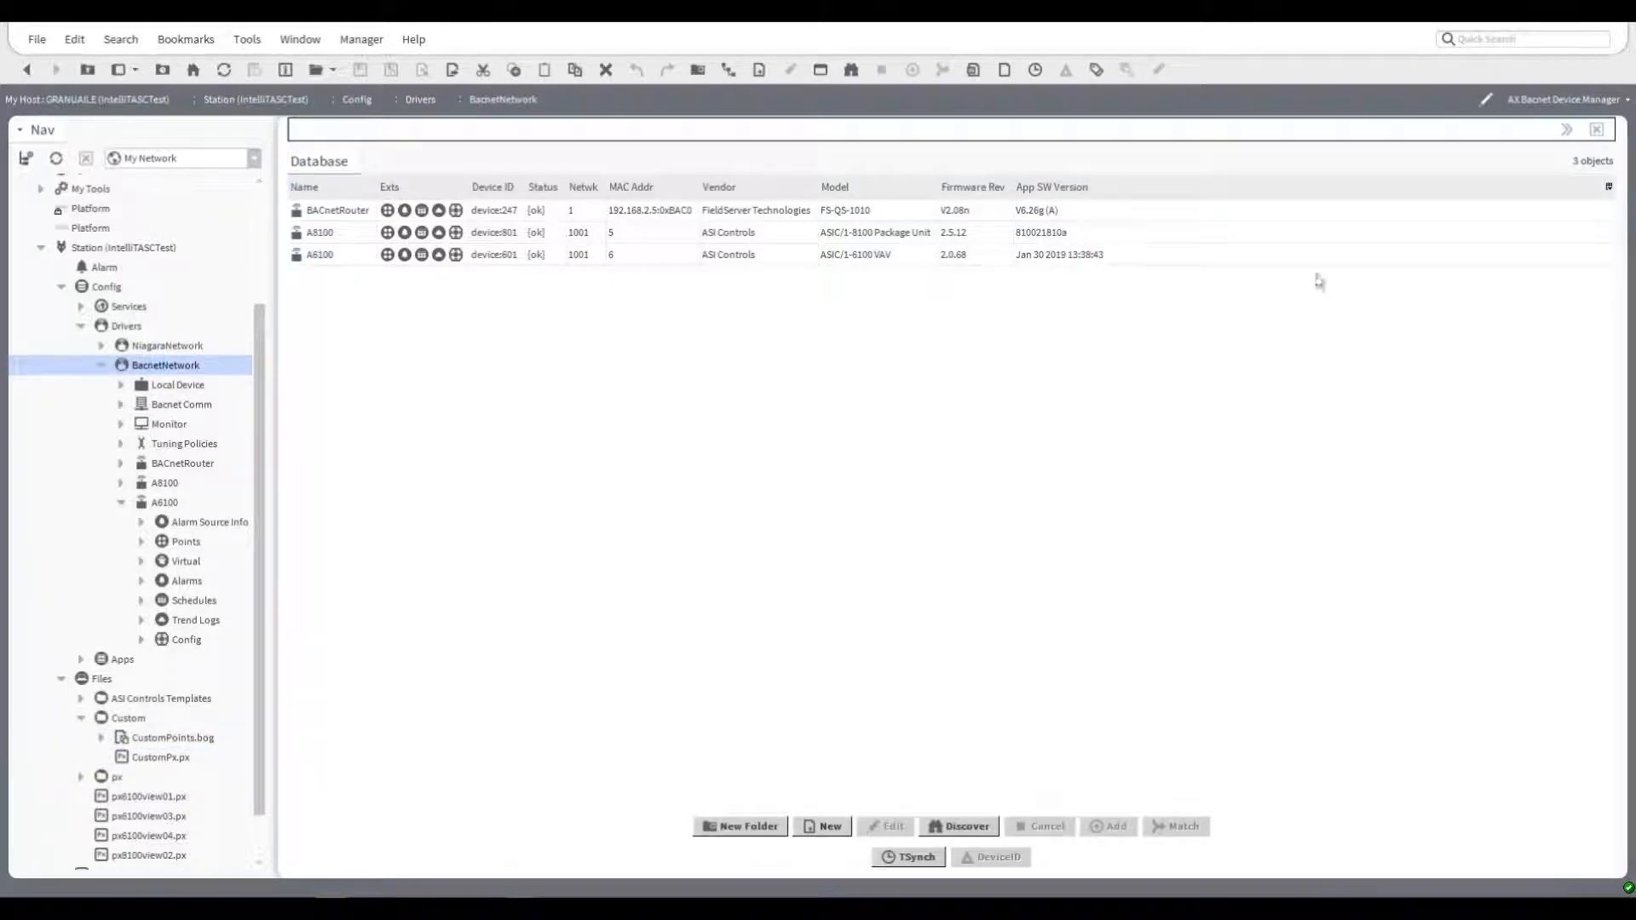
pyautogui.click(1566, 99)
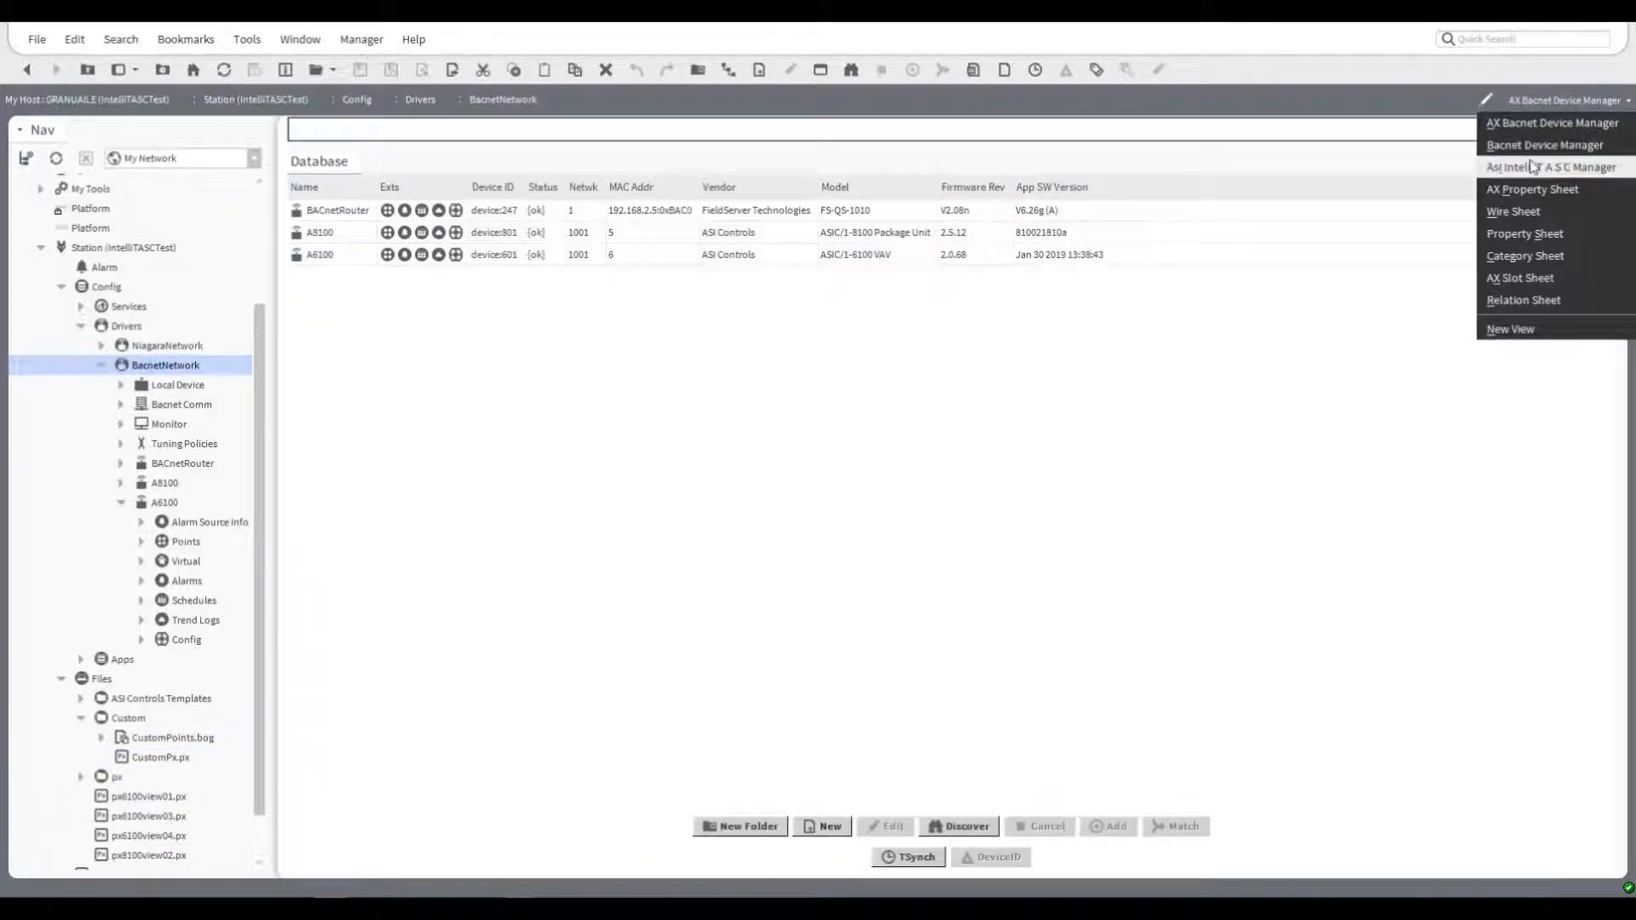
pyautogui.click(1522, 191)
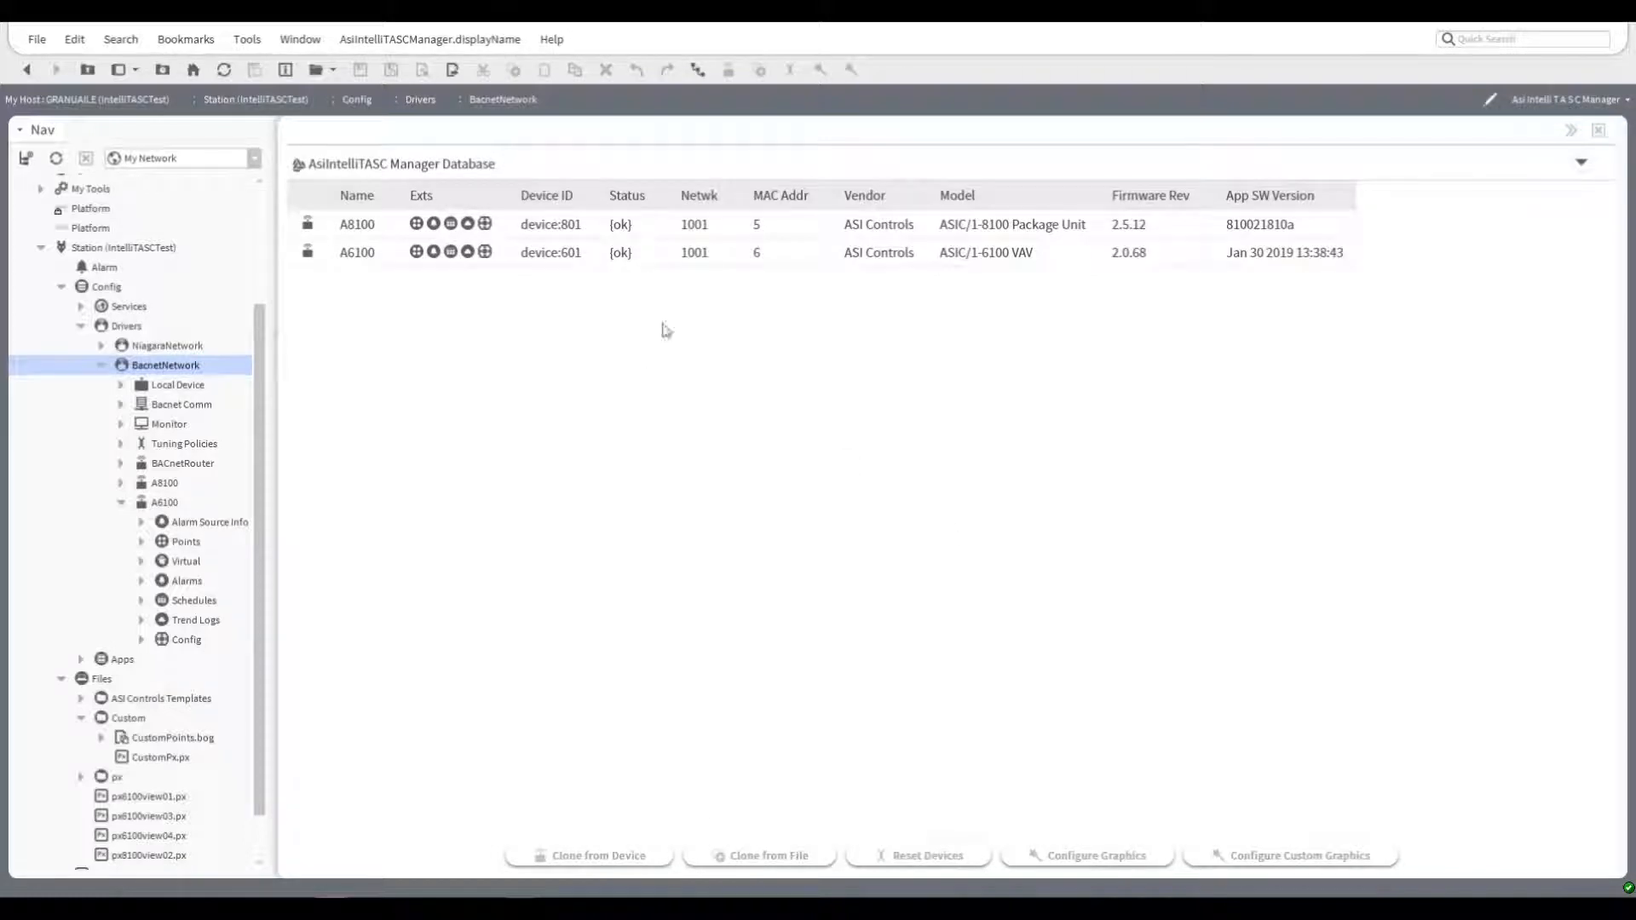
pyautogui.click(797, 261)
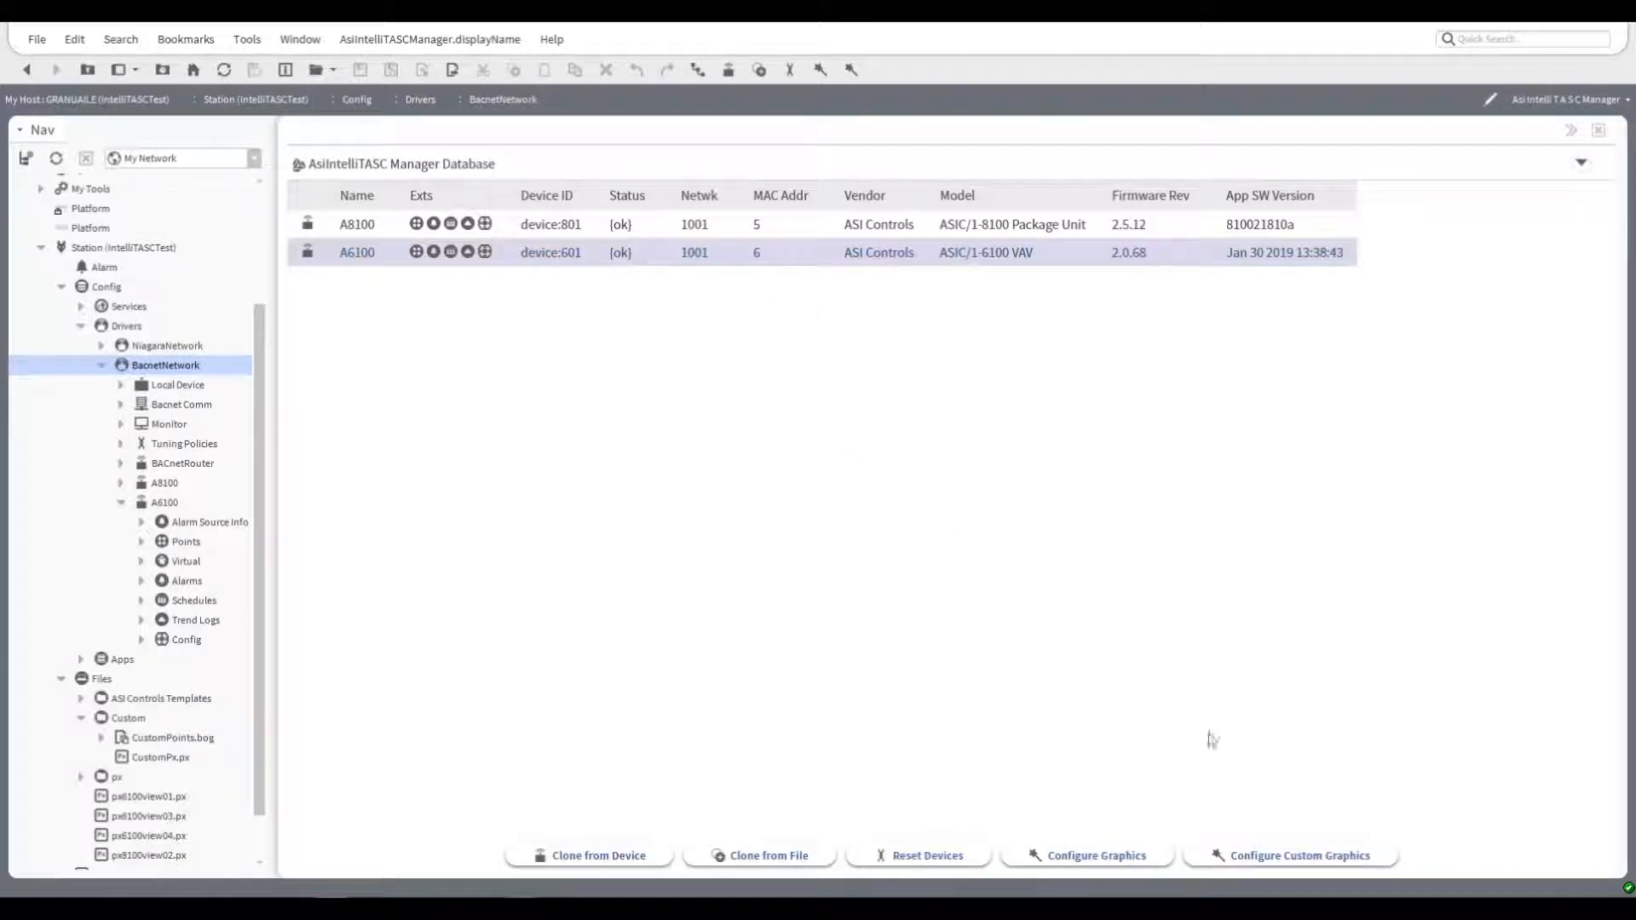
# Start Configure Custom Graphics for the A6100 and choose Custom/CustomPoints.bog as the BOG file to clone from.
pyautogui.click(1202, 856)
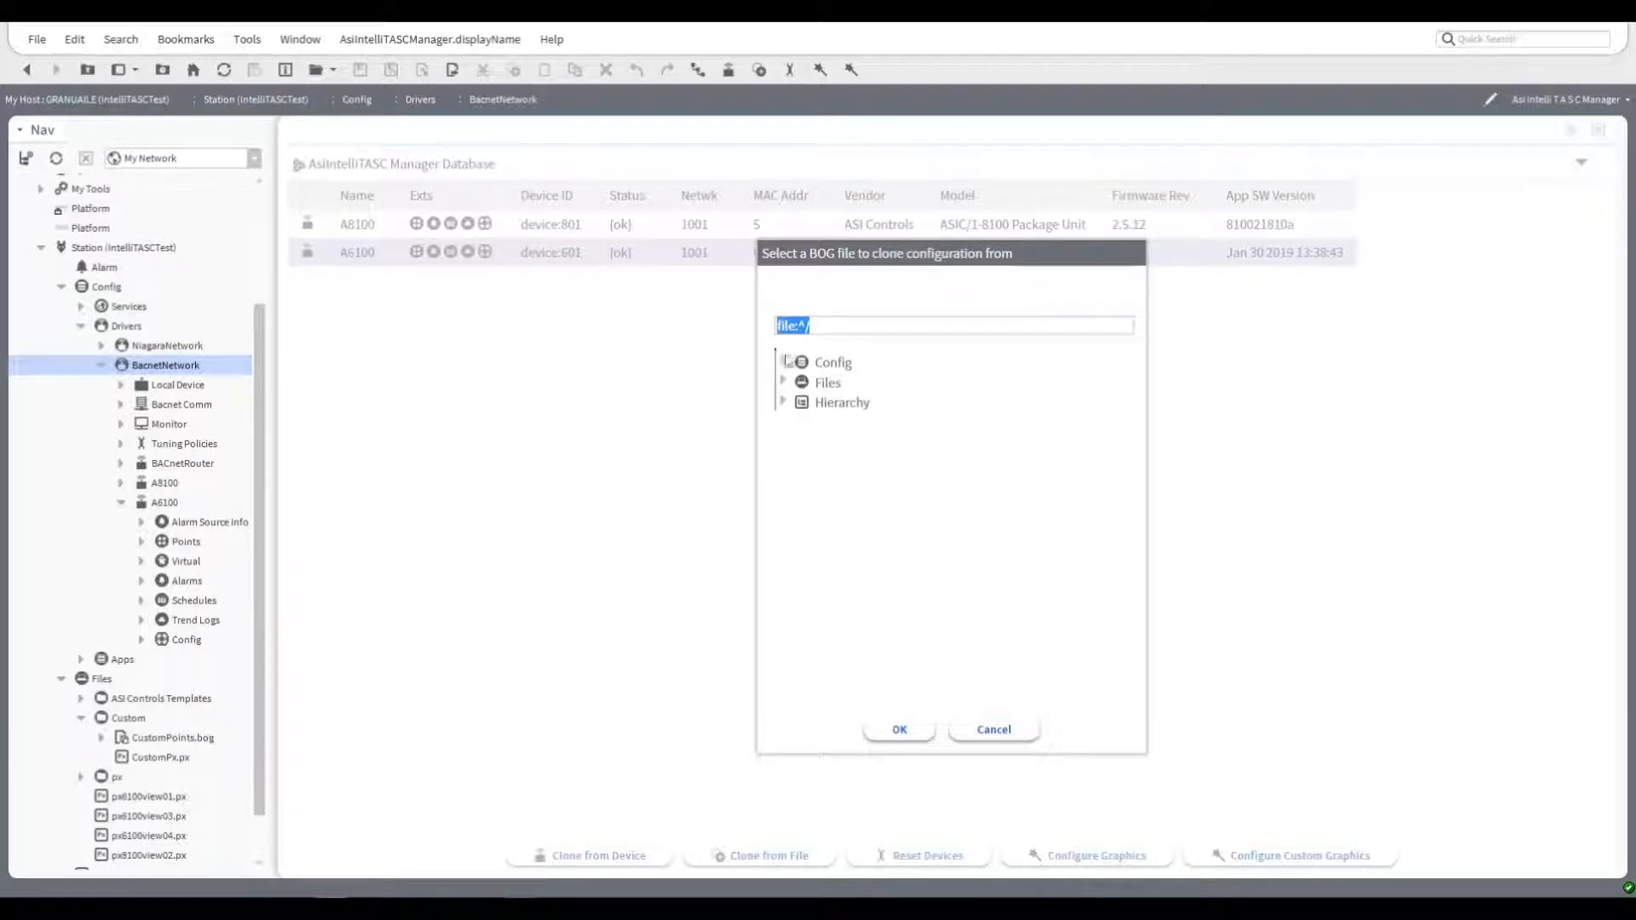
pyautogui.click(783, 381)
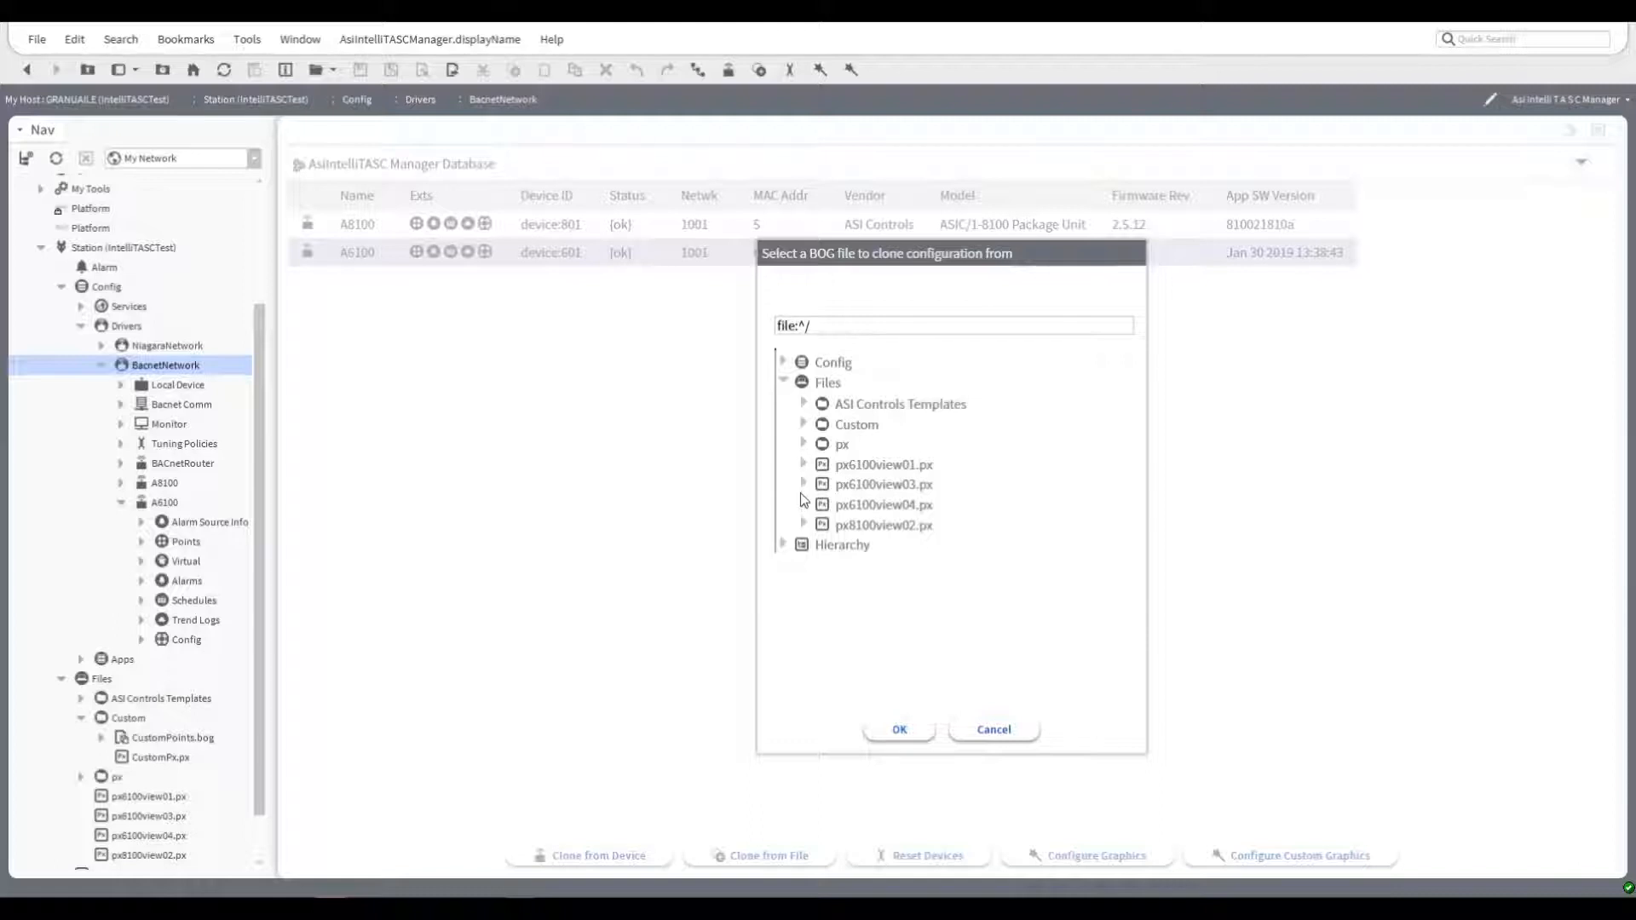
pyautogui.click(803, 423)
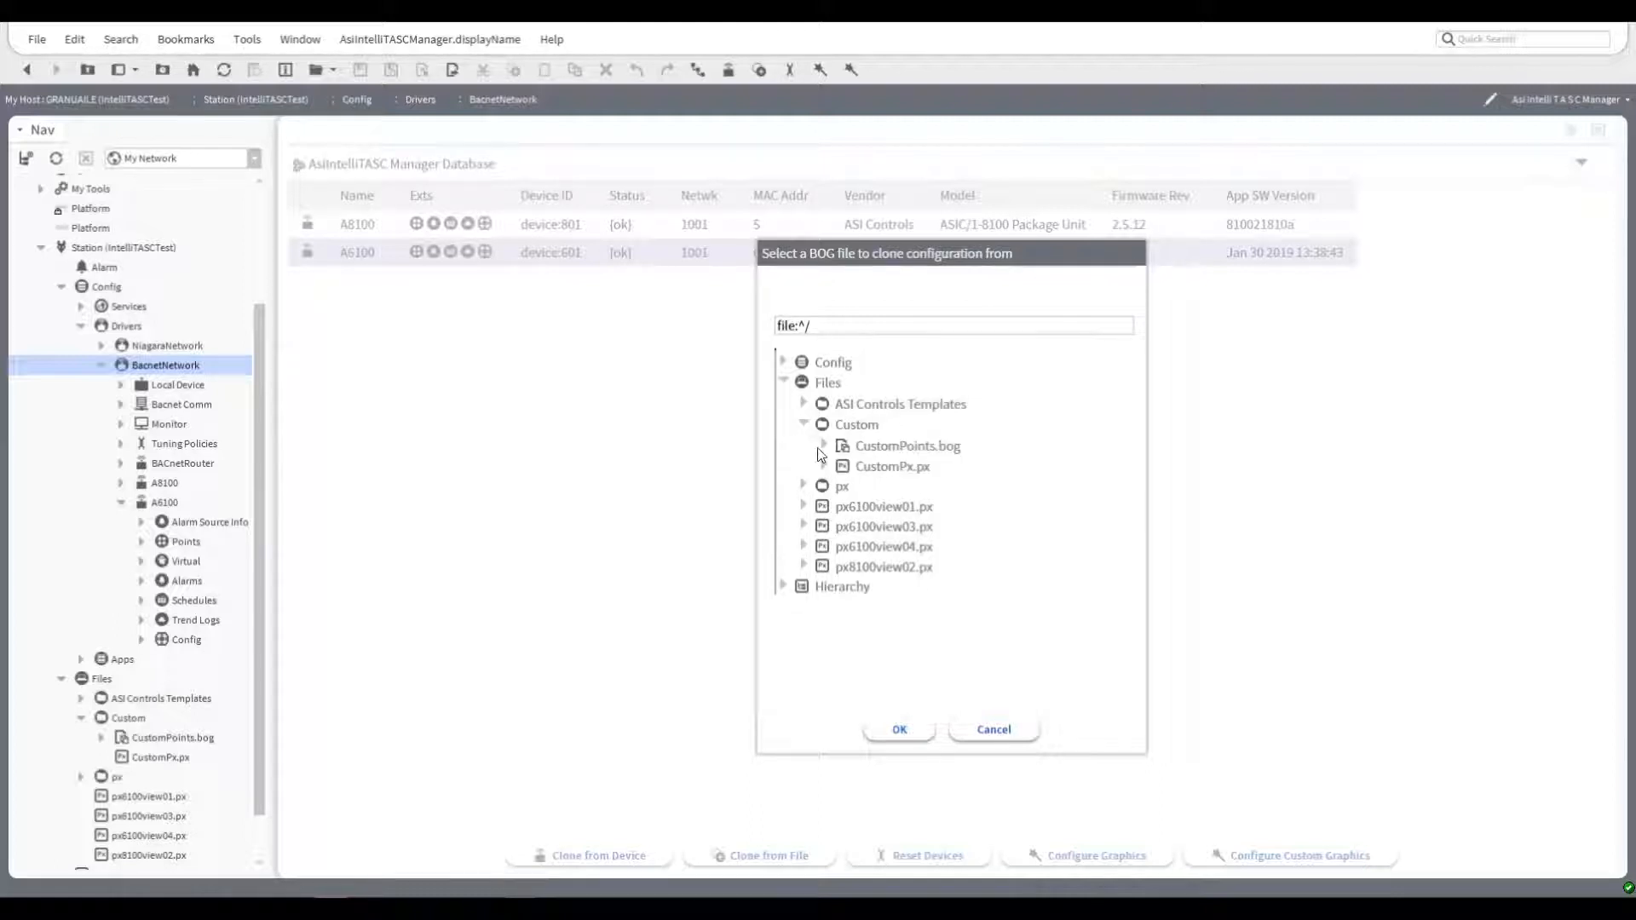
pyautogui.click(870, 450)
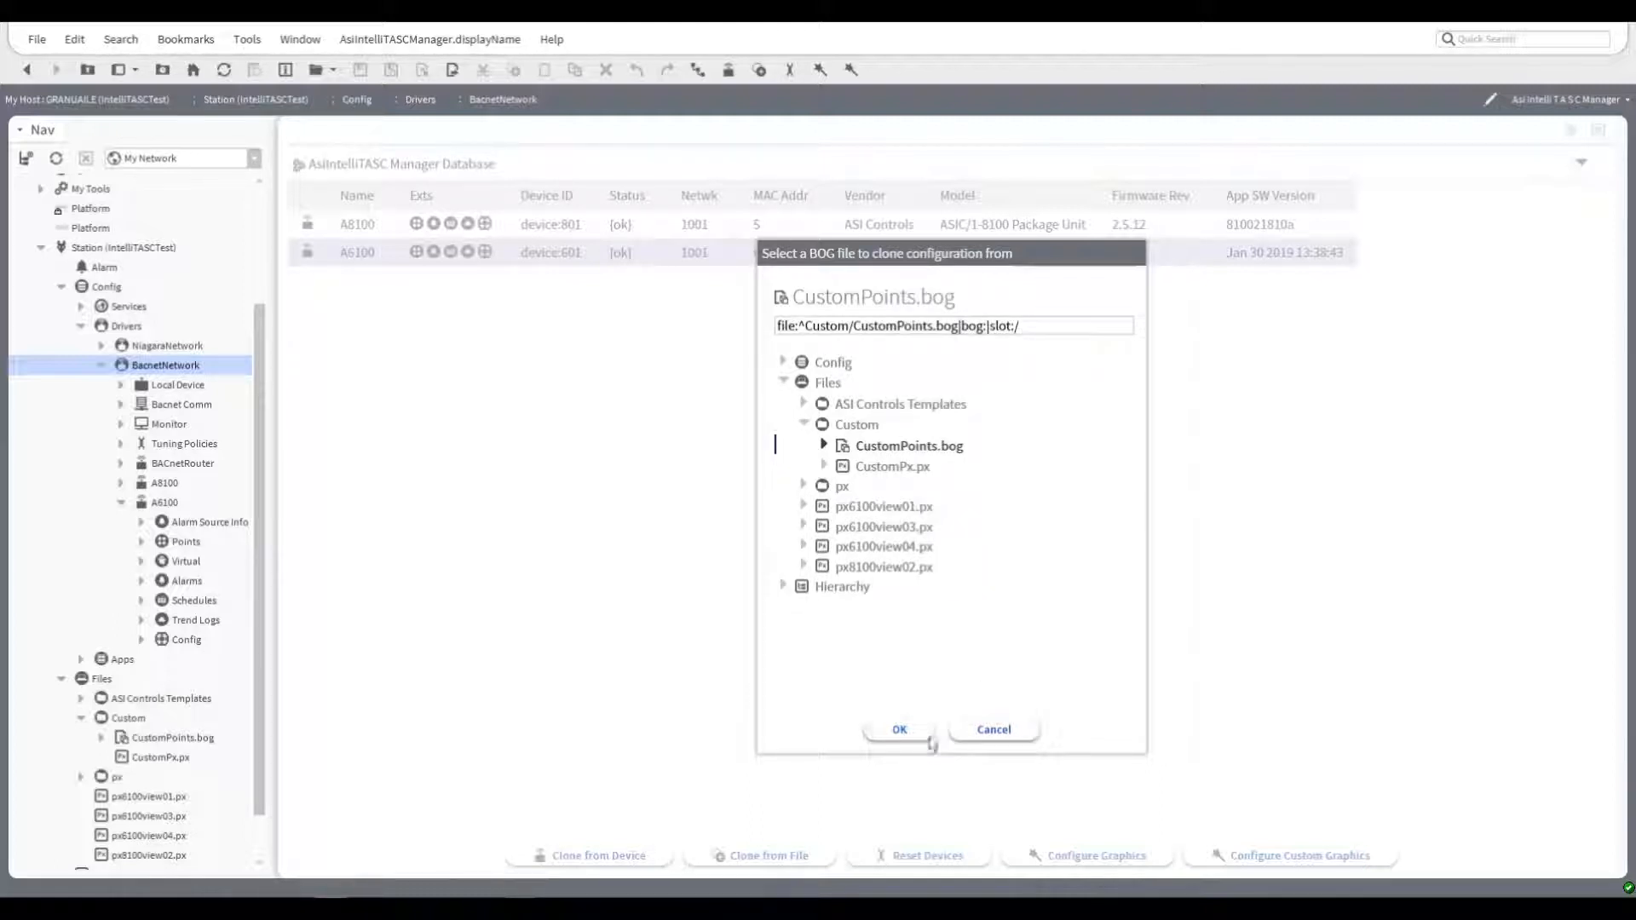
pyautogui.click(914, 738)
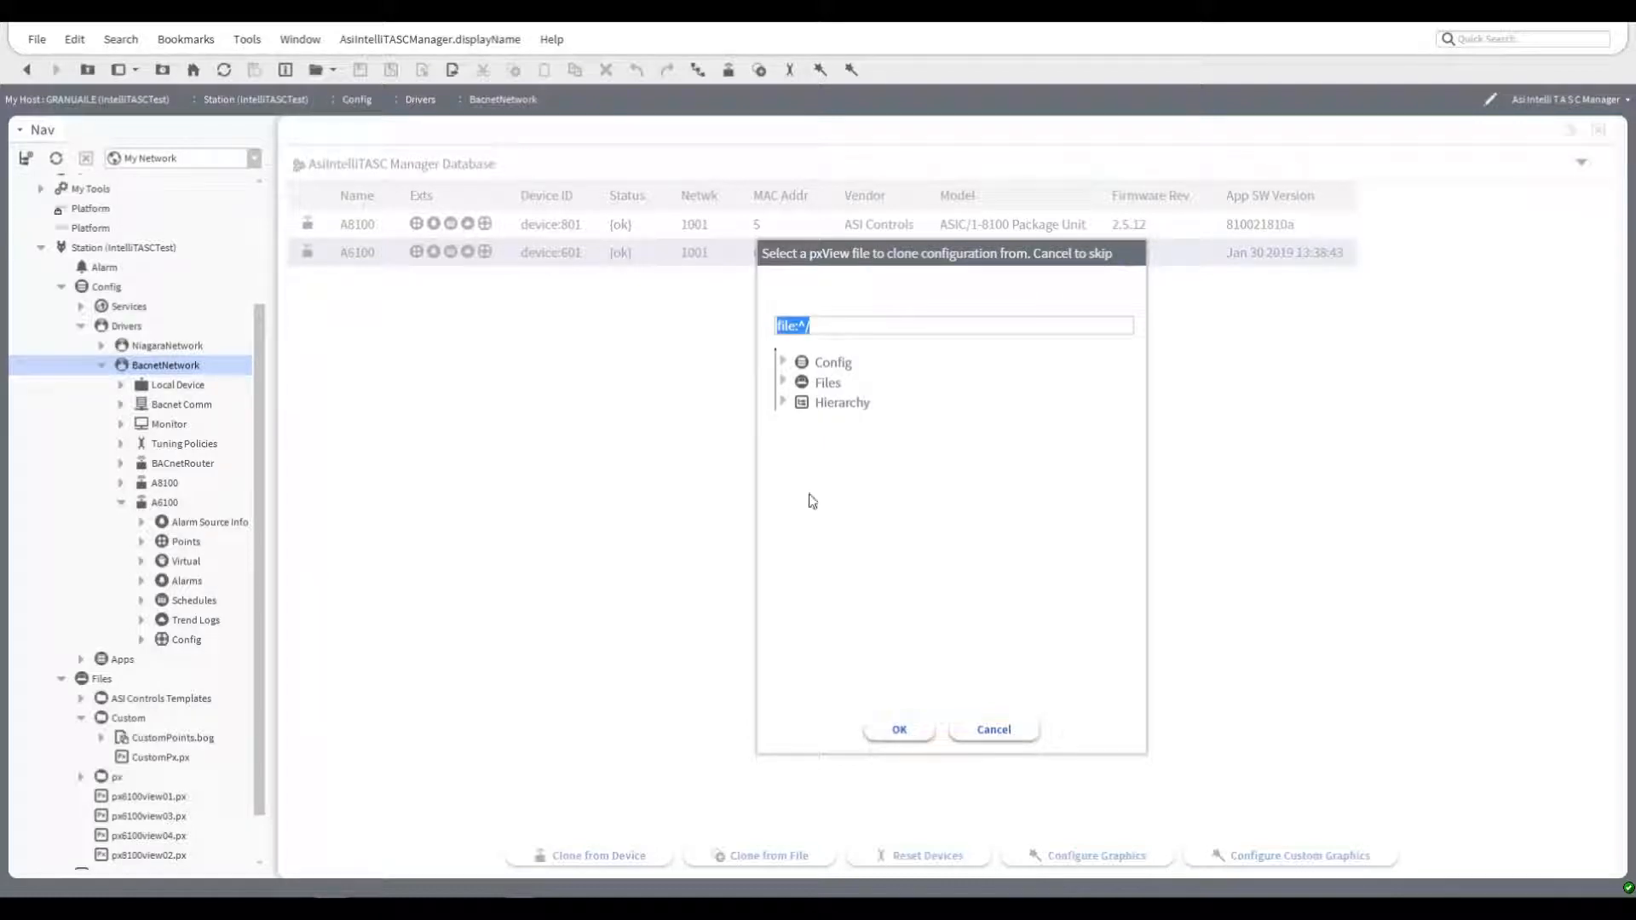
# Choose CustomPx.px from the Custom files folder as the pxView file to clone the configuration from.
pyautogui.click(783, 381)
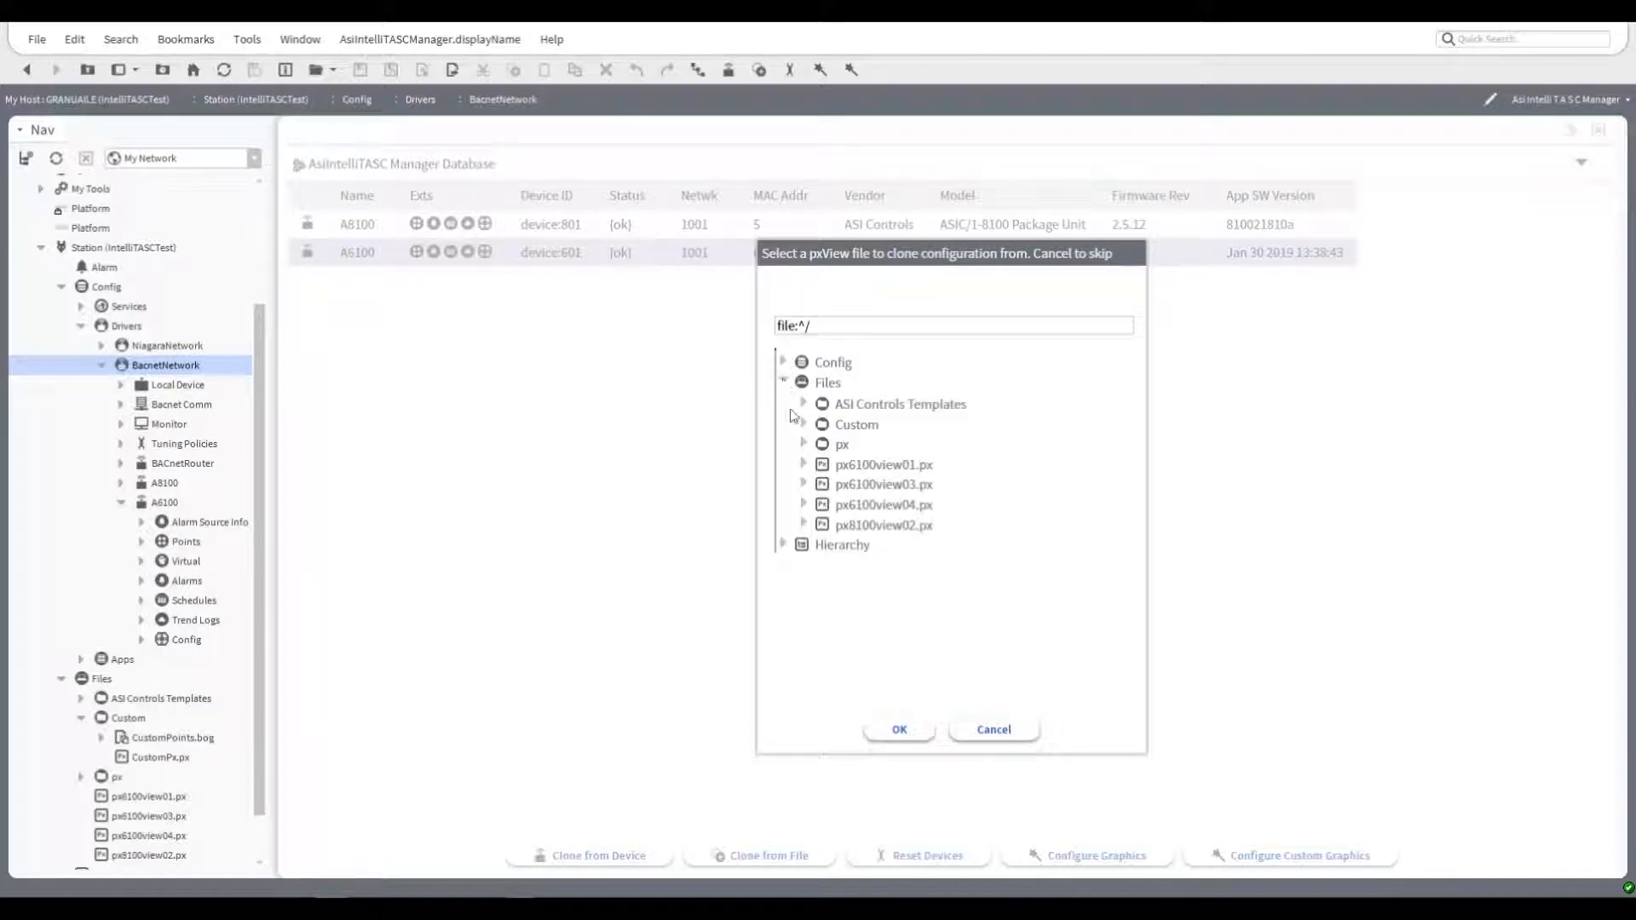
pyautogui.click(804, 424)
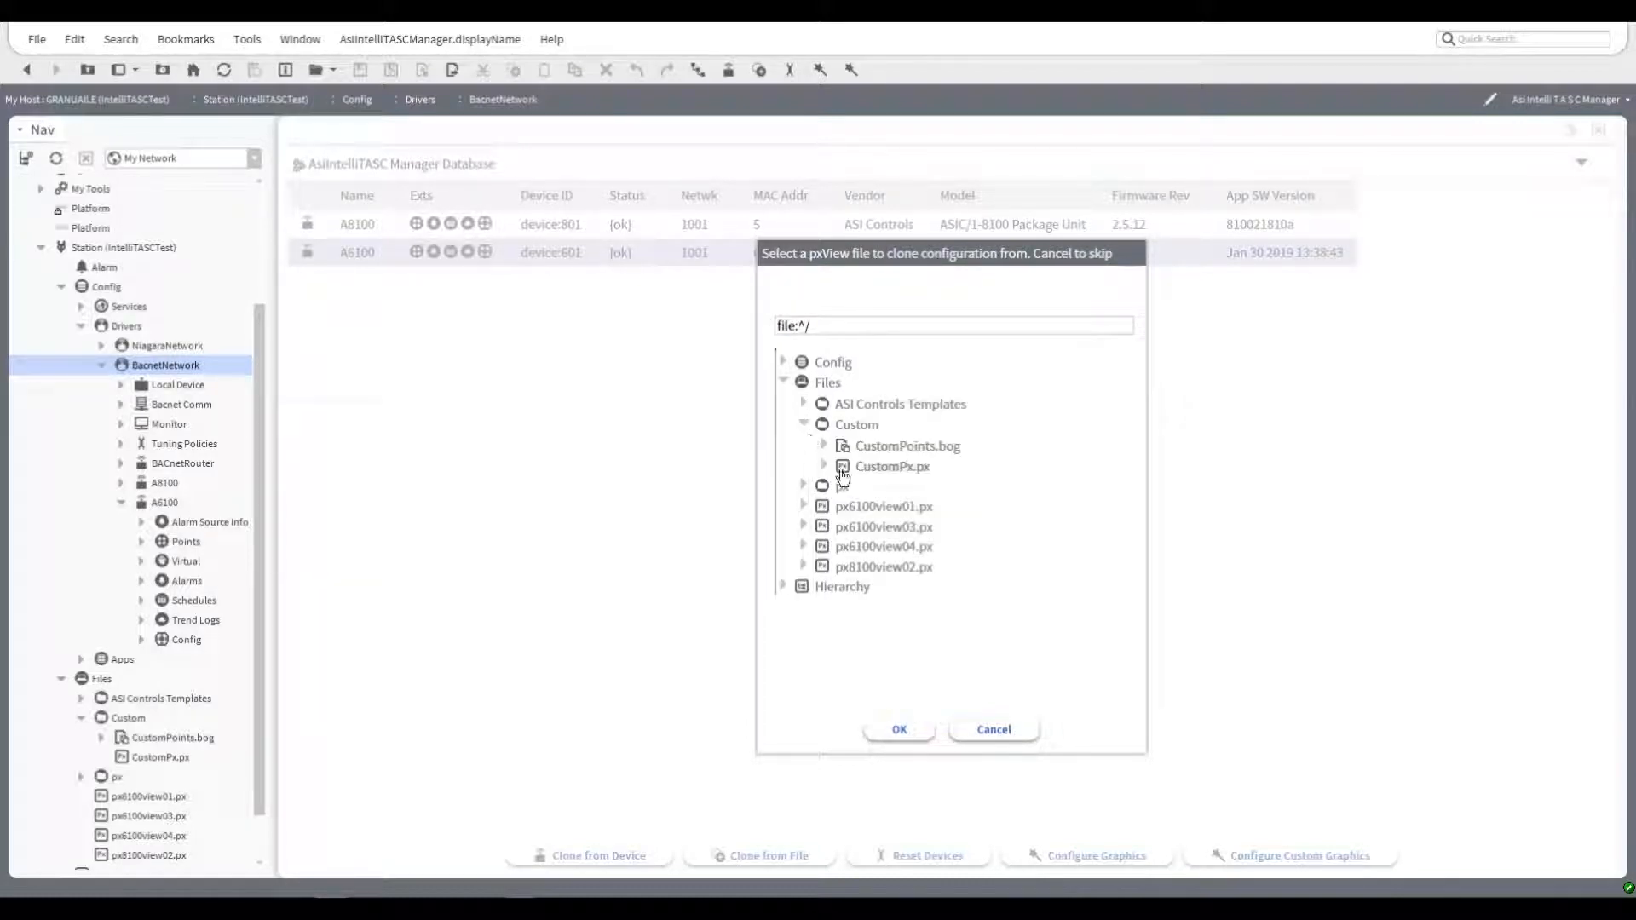
pyautogui.click(861, 467)
pyautogui.click(899, 729)
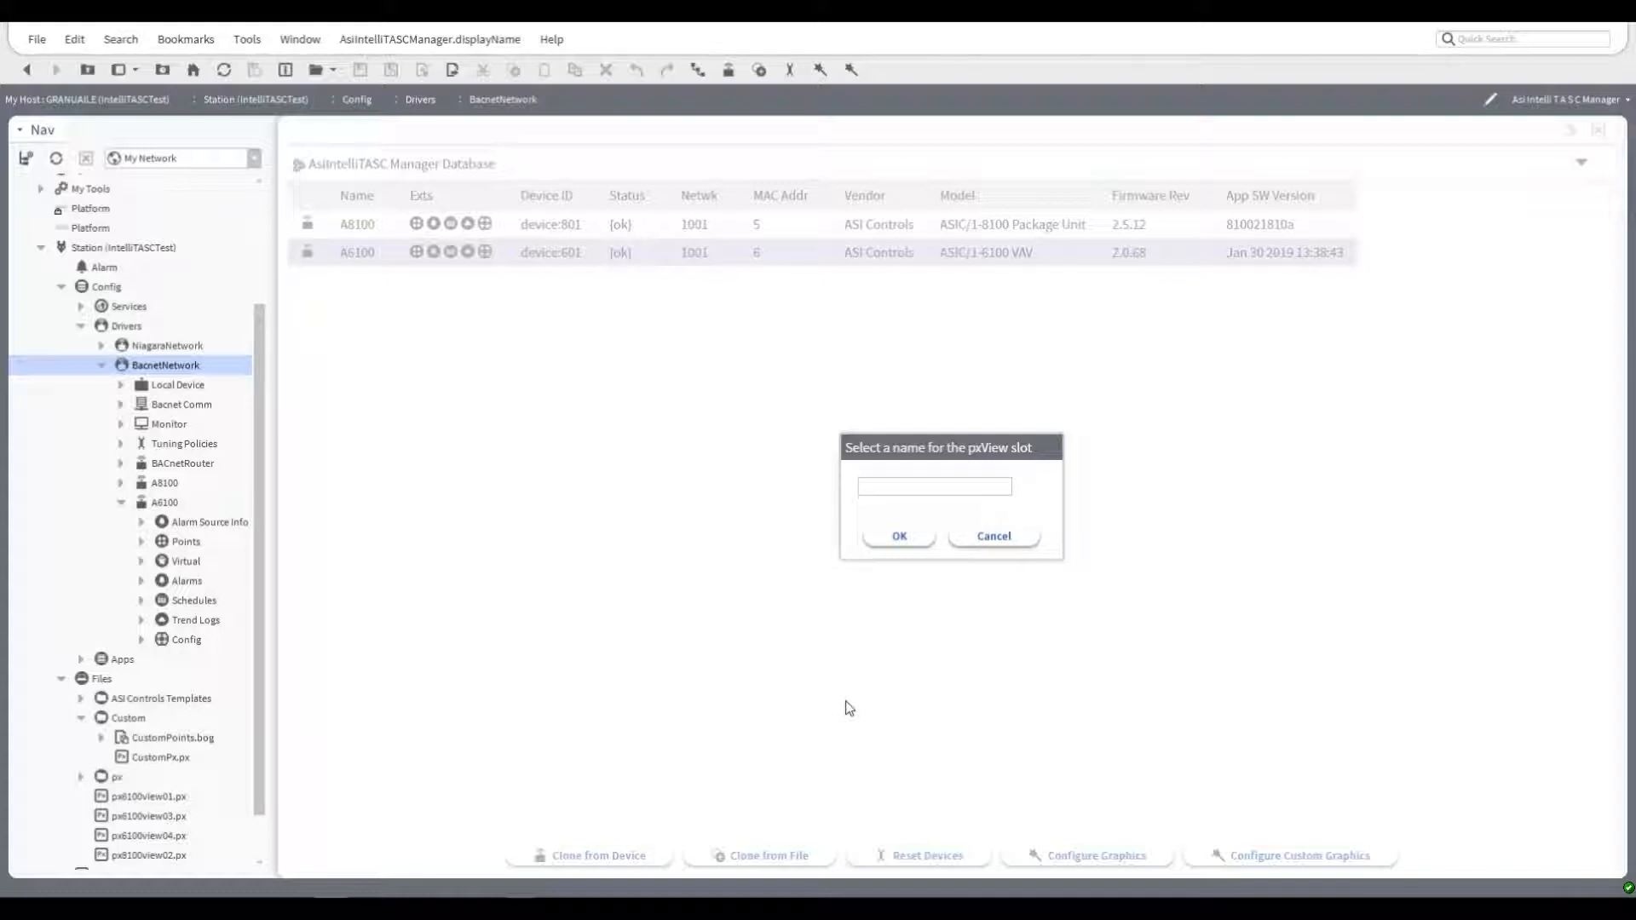
# Name the pxView slot CustomView and run the custom graphics configuration with the chosen files.
pyautogui.write('CustomView')
pyautogui.click(900, 539)
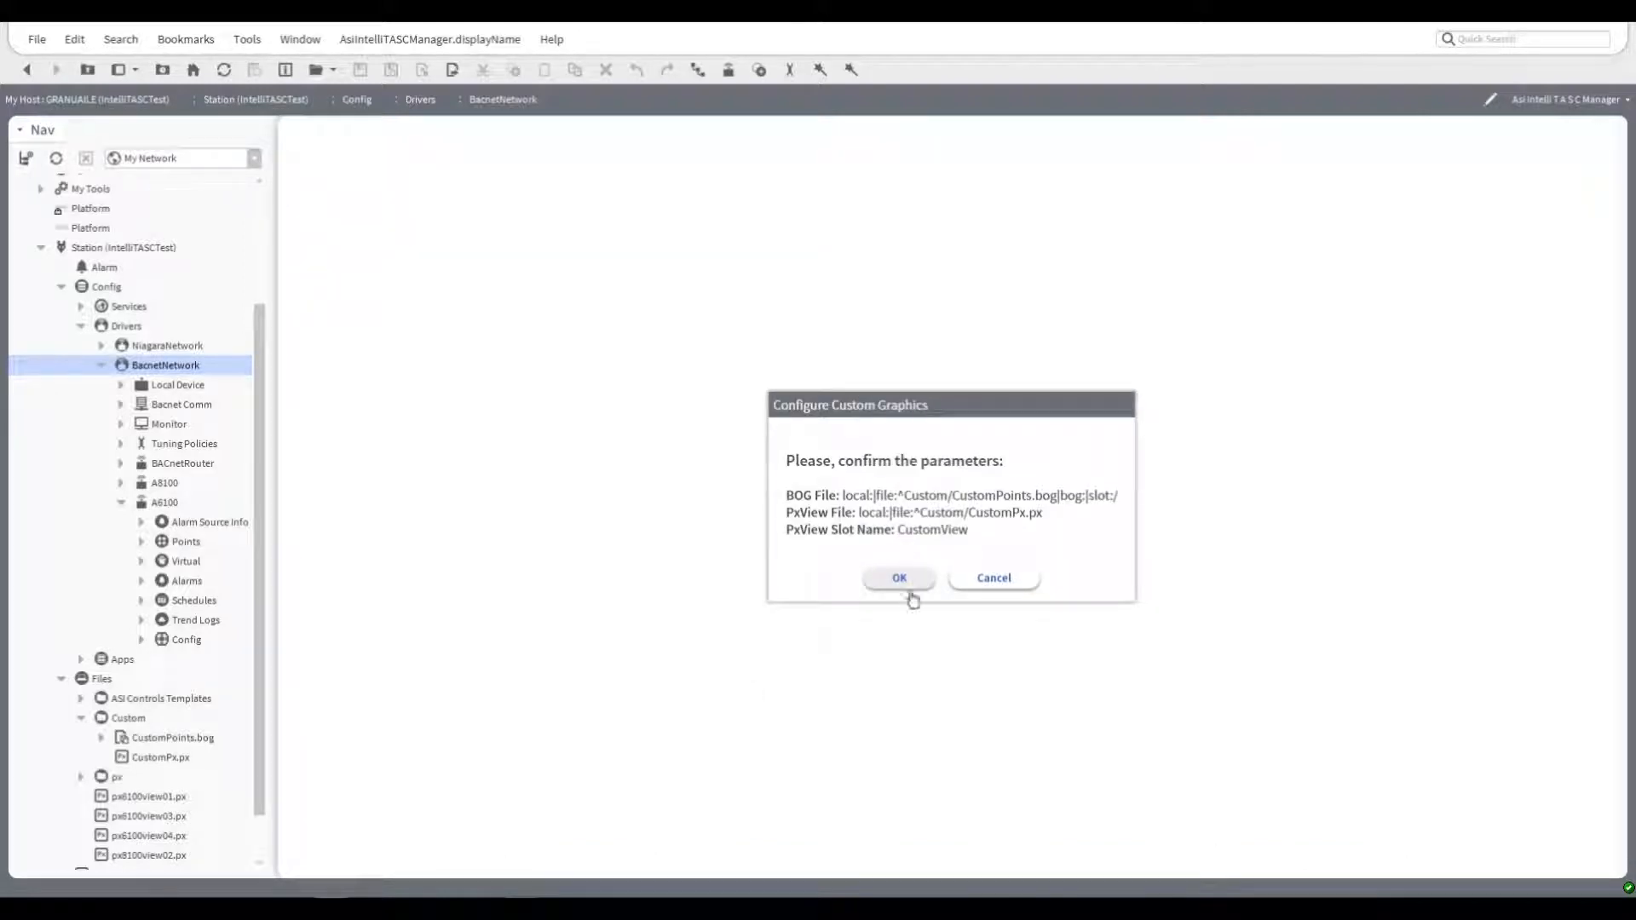
pyautogui.click(902, 578)
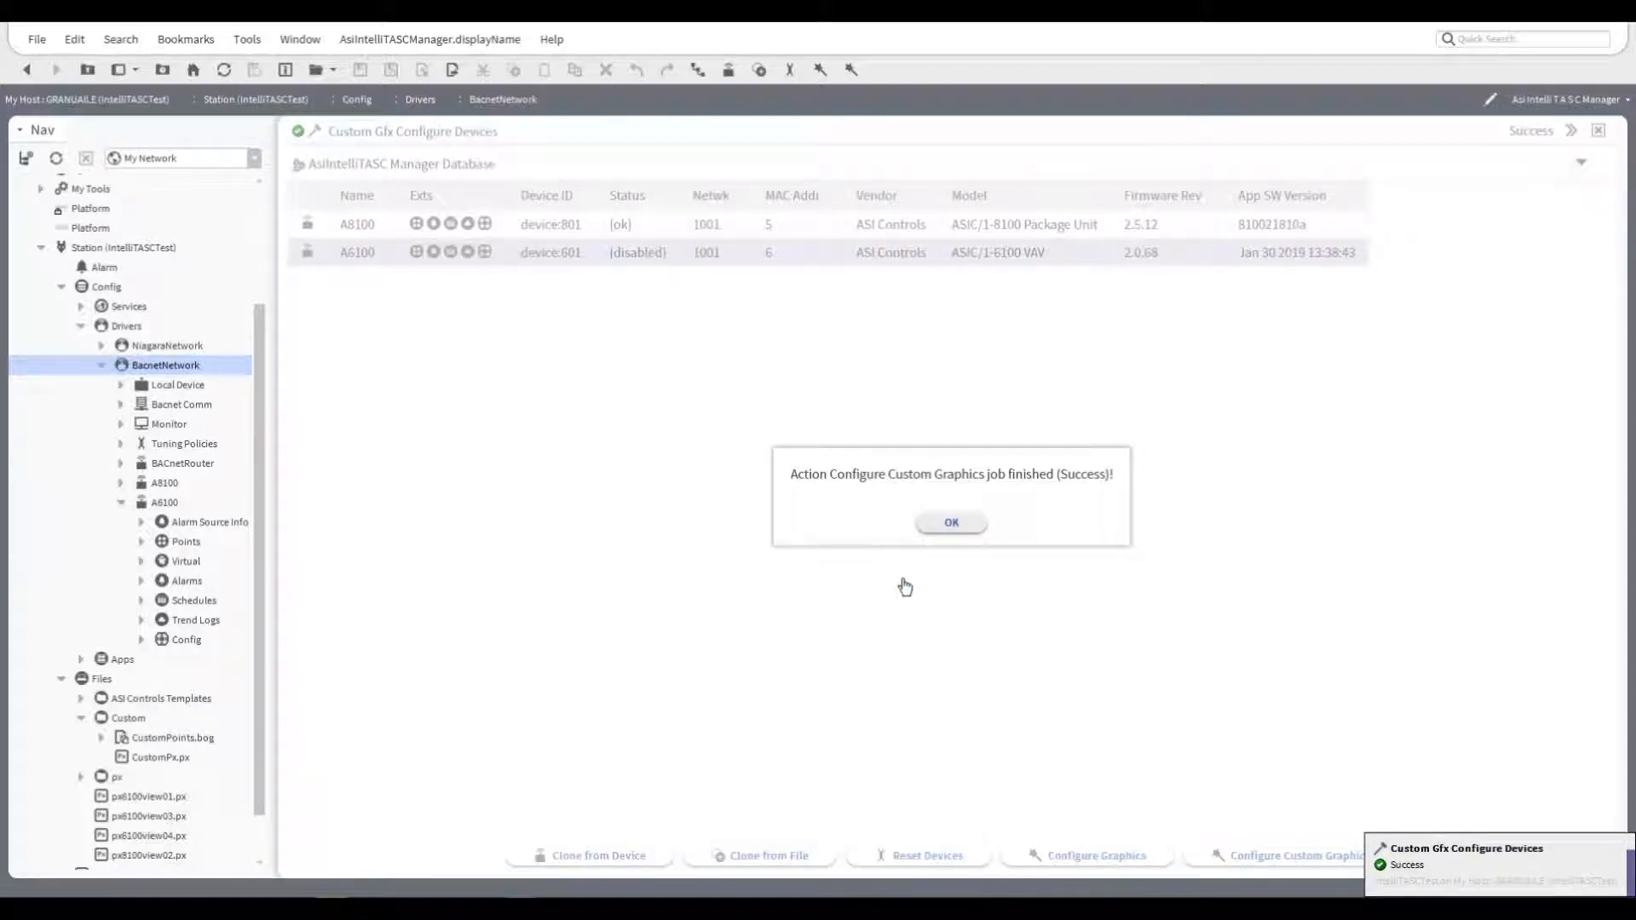
pyautogui.click(952, 522)
# Check the A6100's custom graphic and its Points database, and return to the device's graphic view.
pyautogui.doubleClick(158, 504)
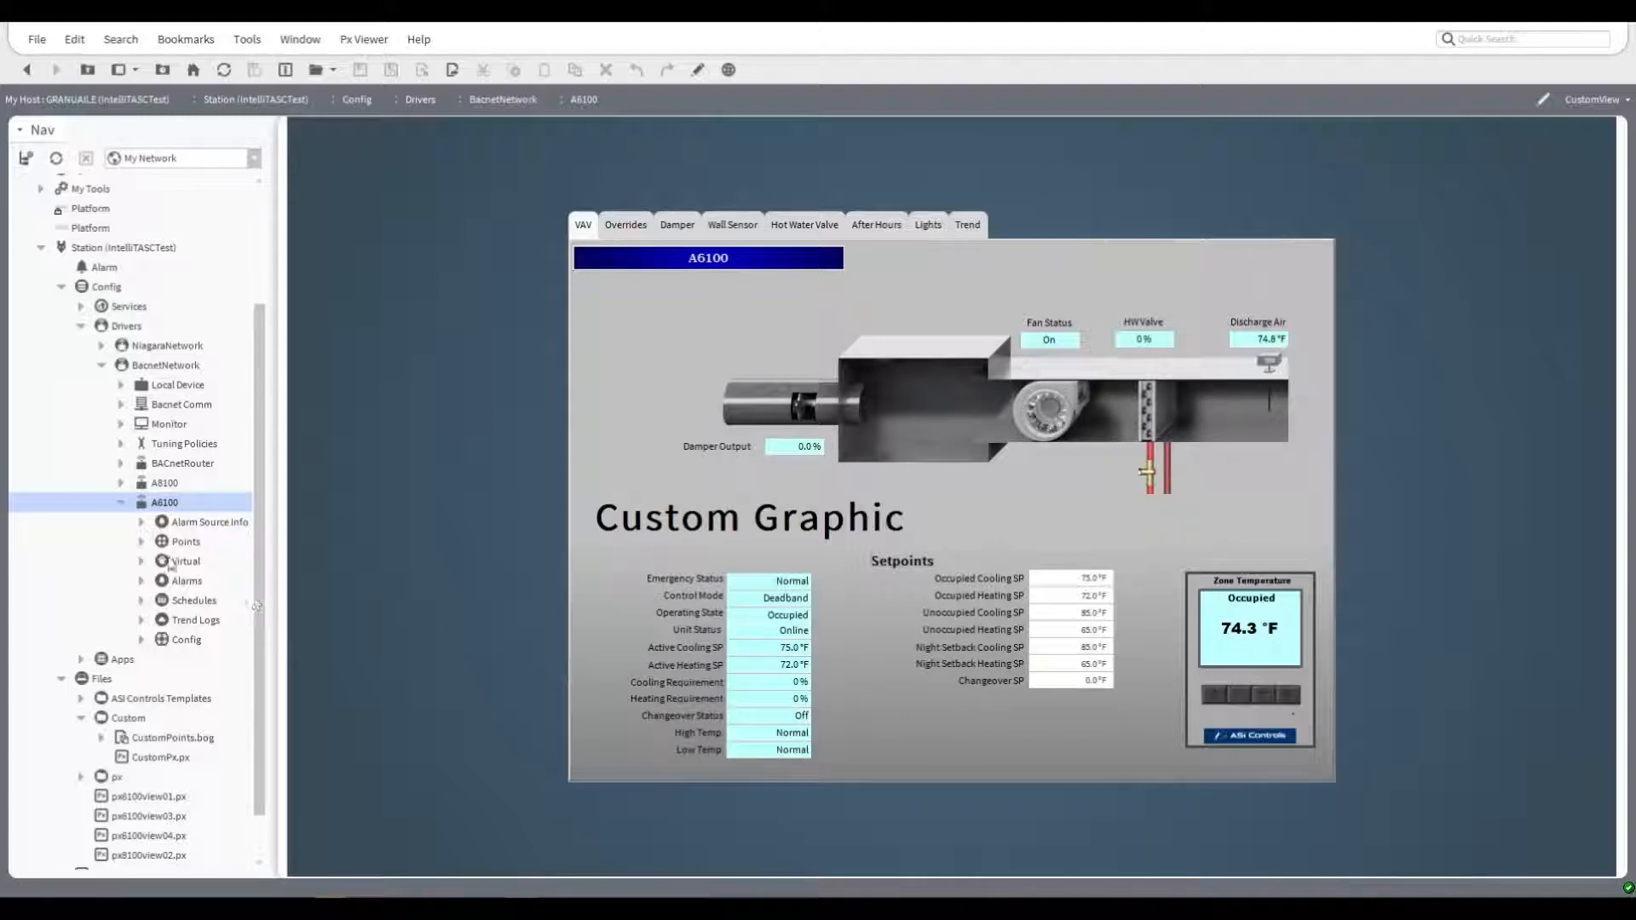
pyautogui.click(177, 541)
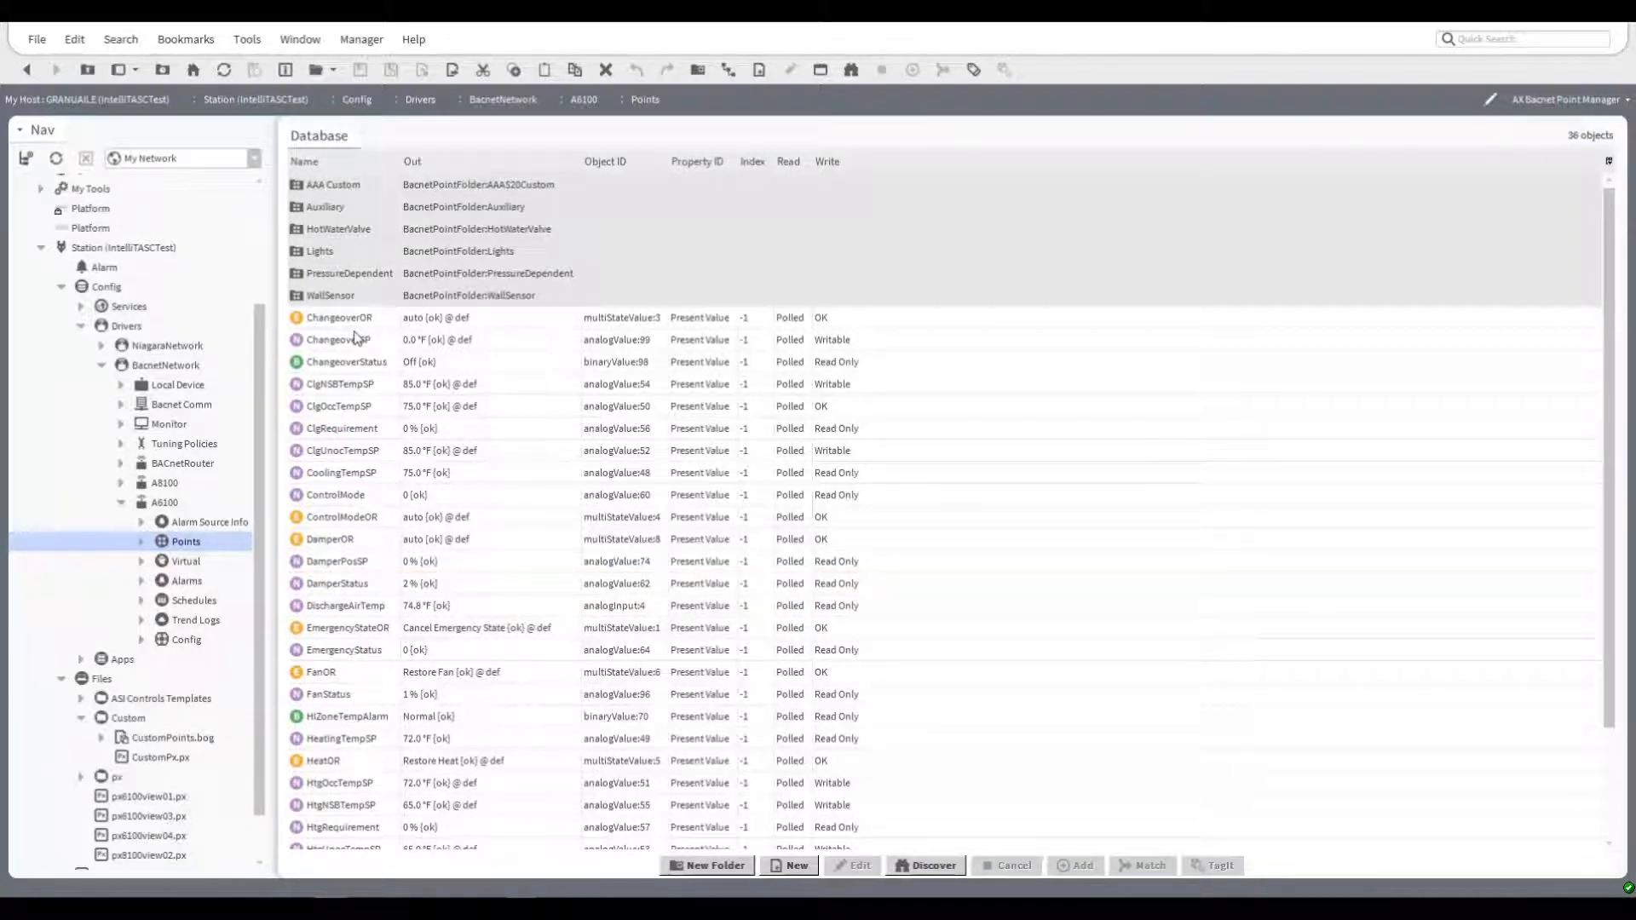
pyautogui.doubleClick(158, 505)
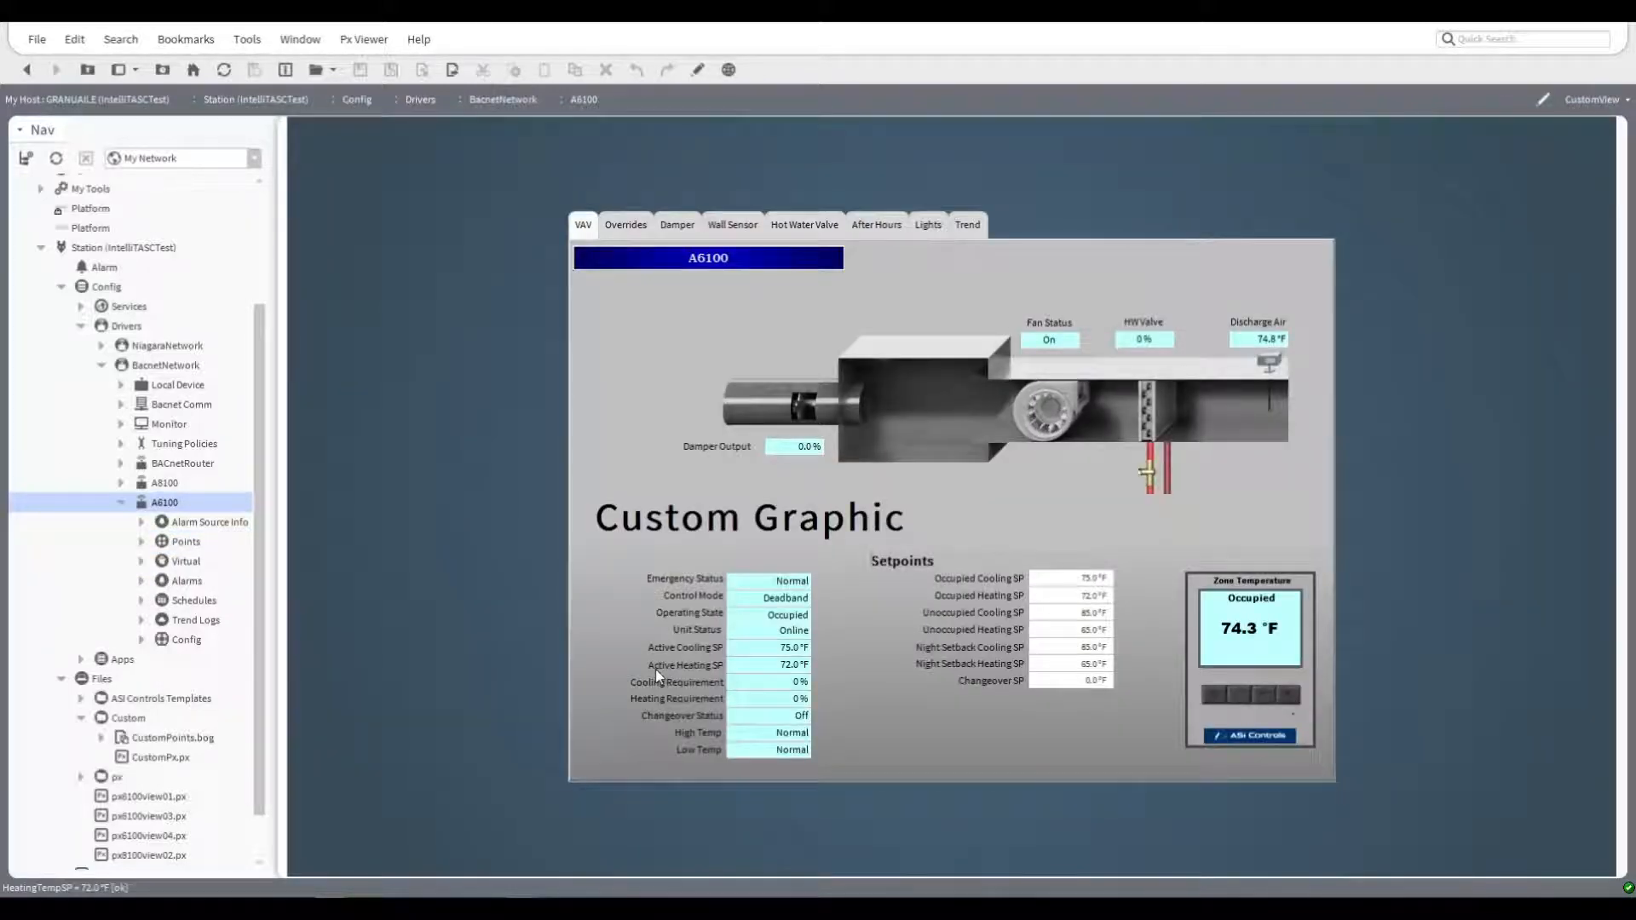